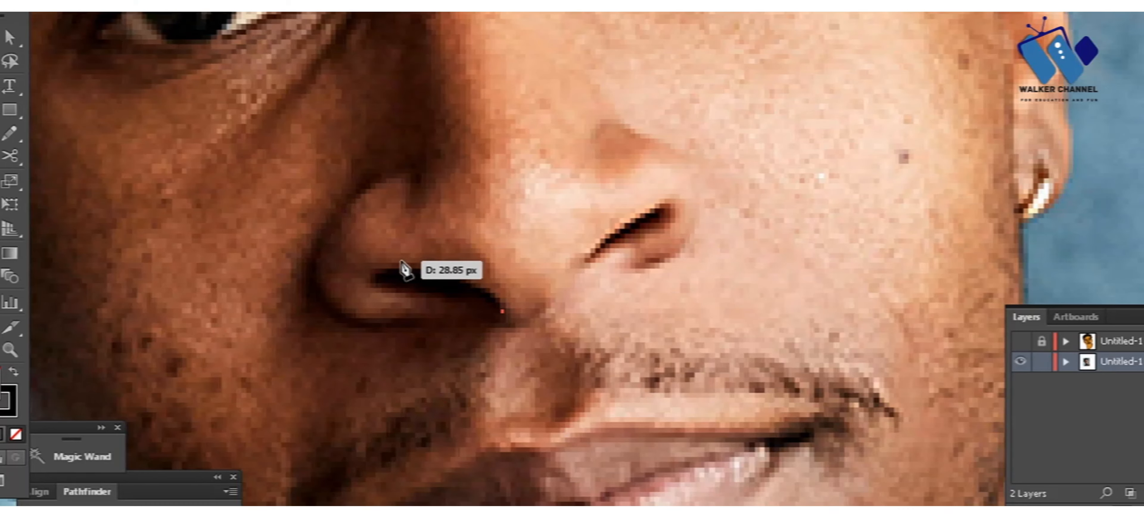
Step: Trace both nostril openings with the Pen tool as closed, pointed shapes
left_click_drag(388, 270, 324, 282)
left_click(457, 299)
left_click(502, 312)
left_click(559, 281, "ctrl")
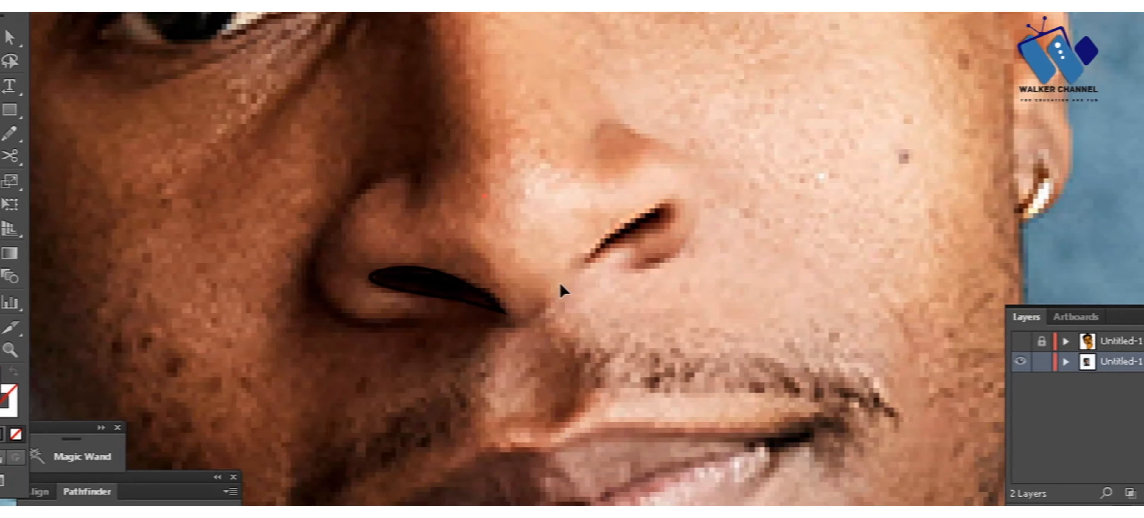
left_click_drag(671, 212, 665, 229)
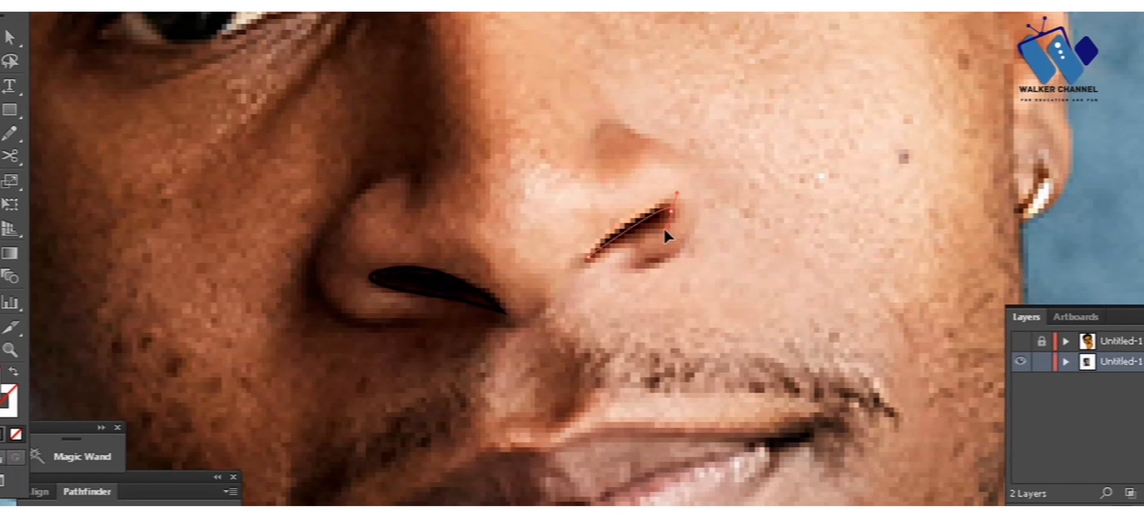
left_click(589, 259)
left_click(458, 311, "ctrl")
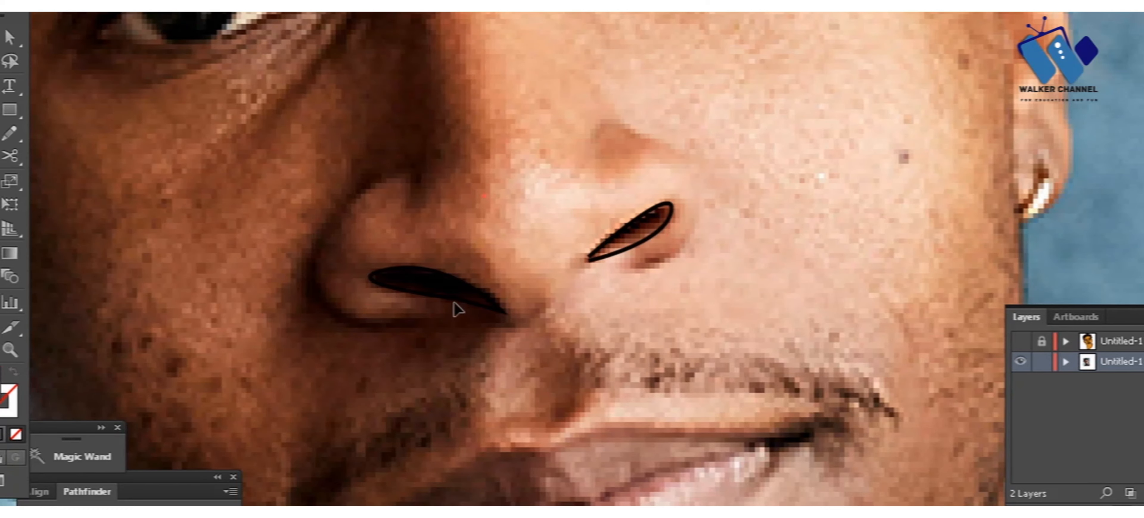
Step: Swap fill and stroke on both nostril shapes to make them solid black
left_click(460, 299, "ctrl")
left_click(605, 257, "ctrl+shift")
key("shift+x")
left_click(232, 239, "ctrl")
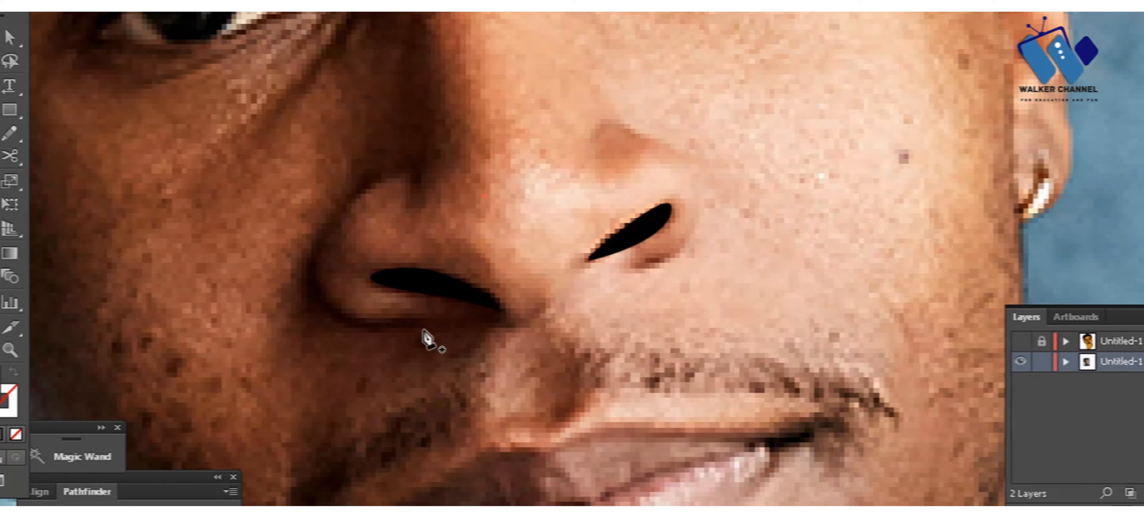
Step: Trace the outer curve of the left nostril wing and make it a black stroke without fill
left_click_drag(322, 292, 317, 239)
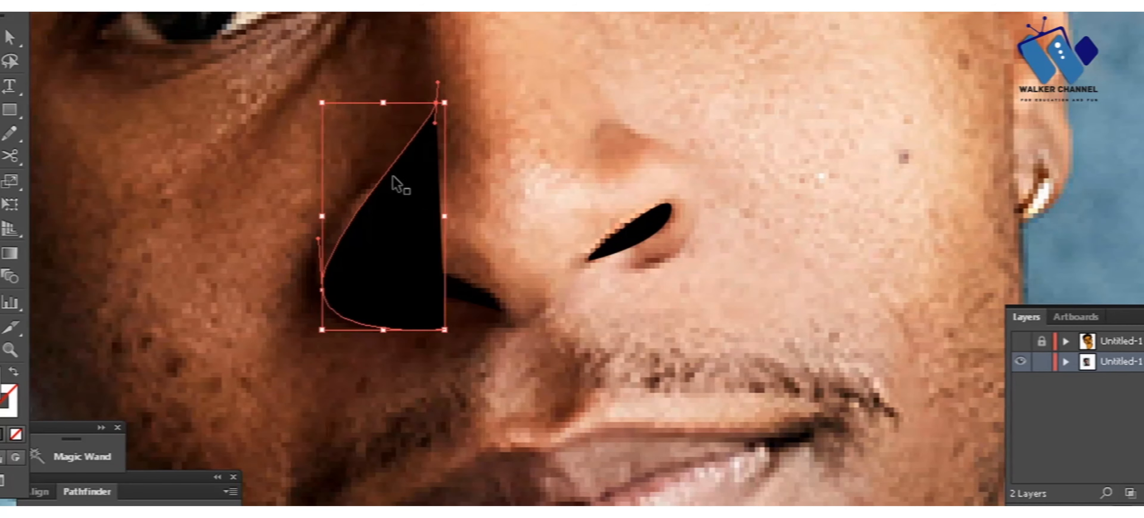
left_click_drag(422, 164, 486, 149)
key("shift+x")
left_click(480, 191, "ctrl")
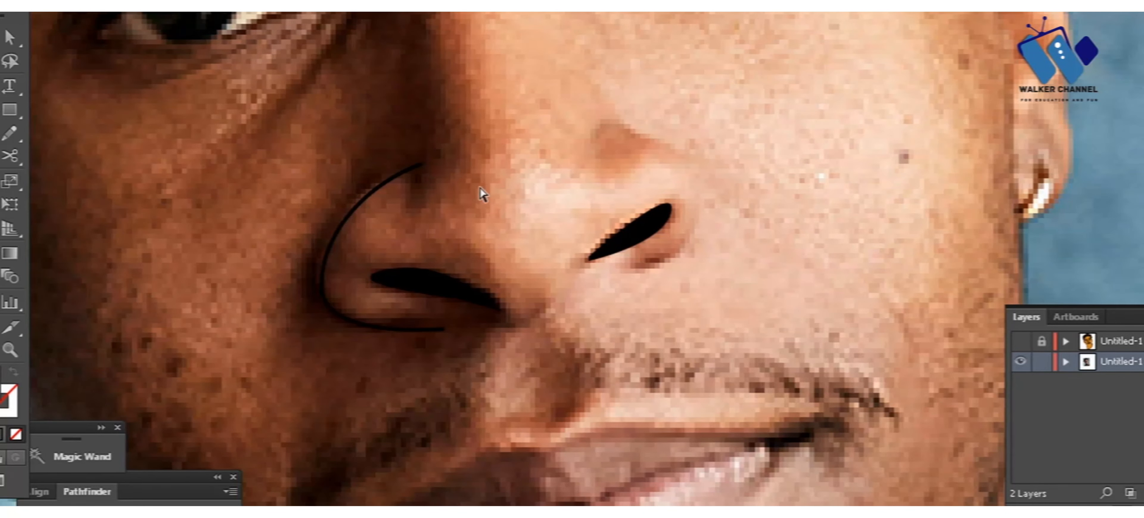
Step: Apply a tapered width profile to the left nostril wing's stroke
left_click(392, 176, "ctrl")
left_click(284, 9)
left_click(275, 45)
left_click(491, 132, "ctrl")
Step: Trace the nose's right contour from the bridge around the nostril wing and give the line a tapered stroke
key("ctrl+minus")
left_click(556, 71)
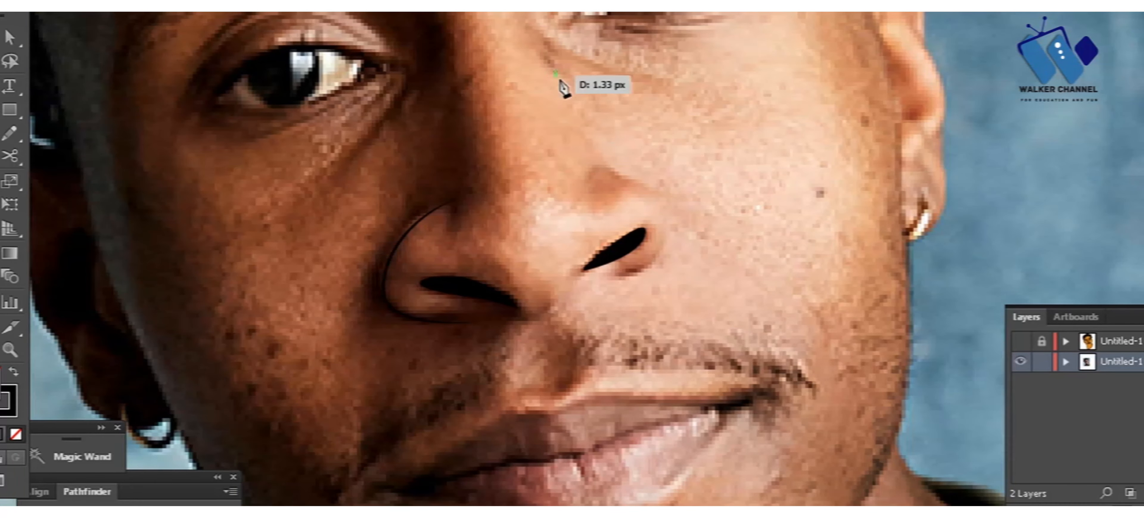
left_click_drag(640, 183, 683, 207)
left_click_drag(618, 276, 570, 265)
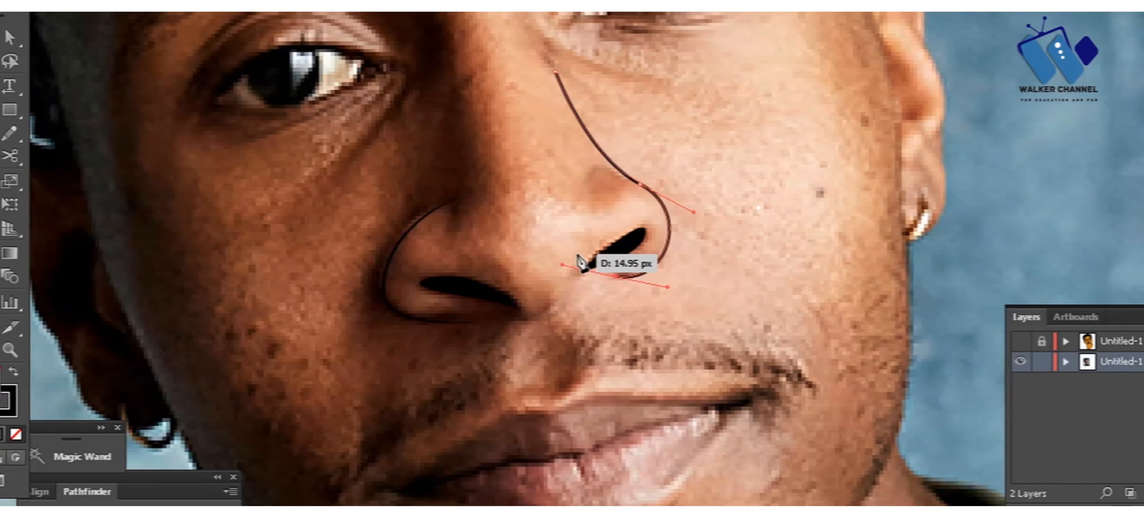
left_click(684, 271, "ctrl")
left_click(669, 232, "ctrl")
left_click(415, 93, "ctrl")
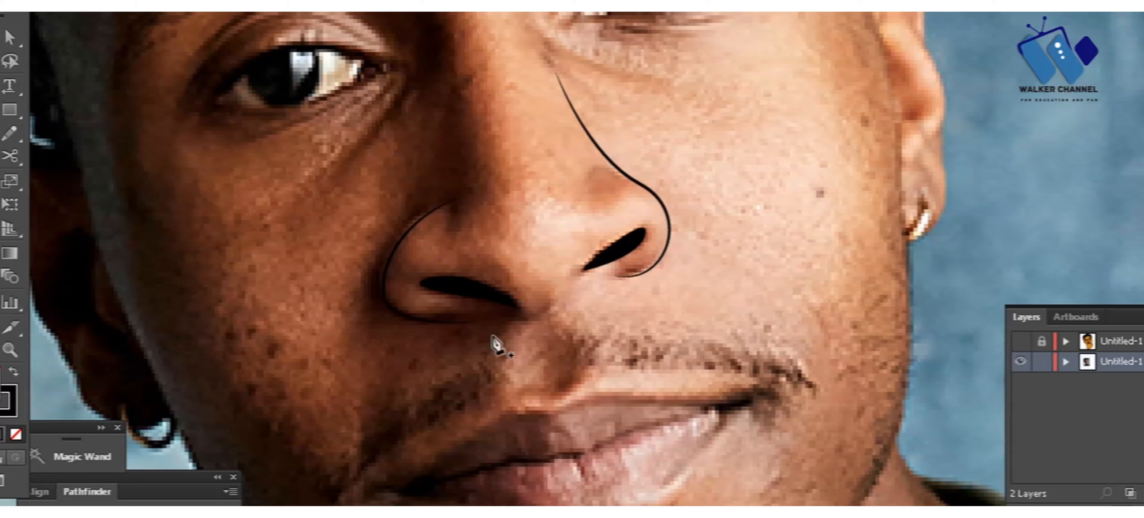
Step: Trace the curved underside of the nose tip between the two nostrils
left_click(506, 319)
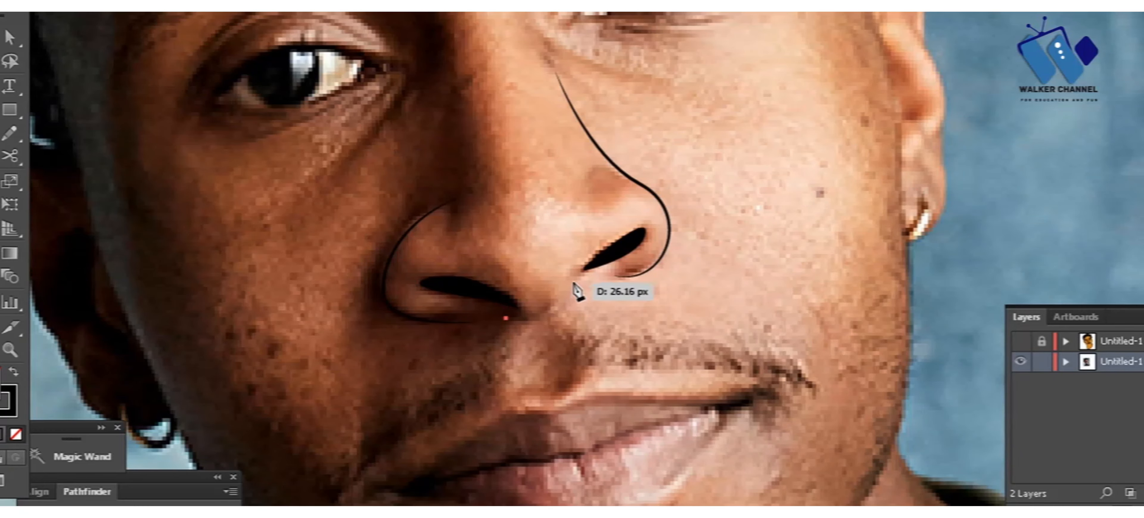
left_click_drag(589, 239, 591, 240)
left_click(571, 353, "ctrl")
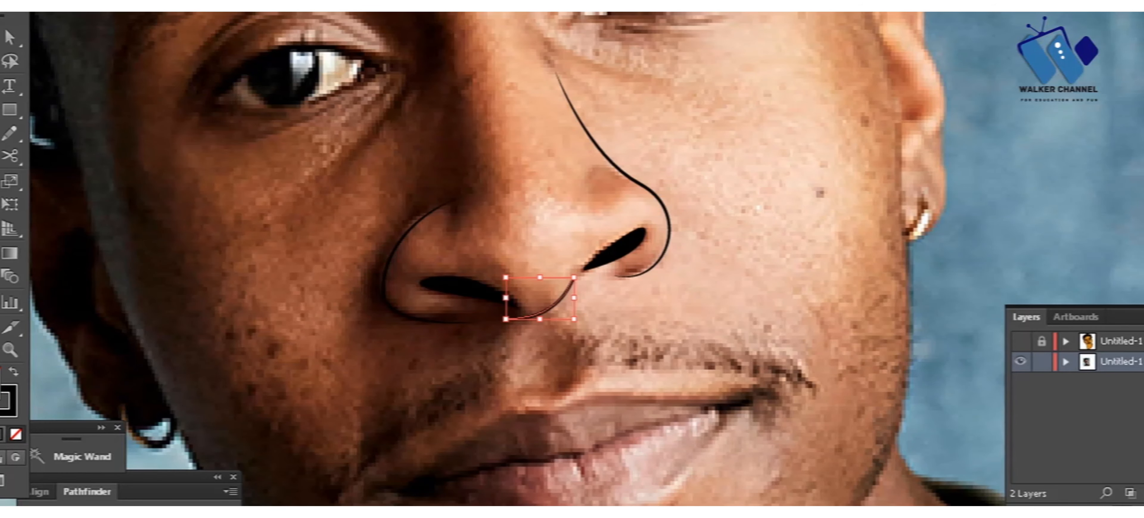
Step: Outline the right-hand eye as a closed almond shape from the inner to the outer corner
key("p")
key("ctrl+minus")
left_click_drag(441, 51, 363, 325)
key("ctrl+equal")
key("ctrl+equal")
left_click(396, 329)
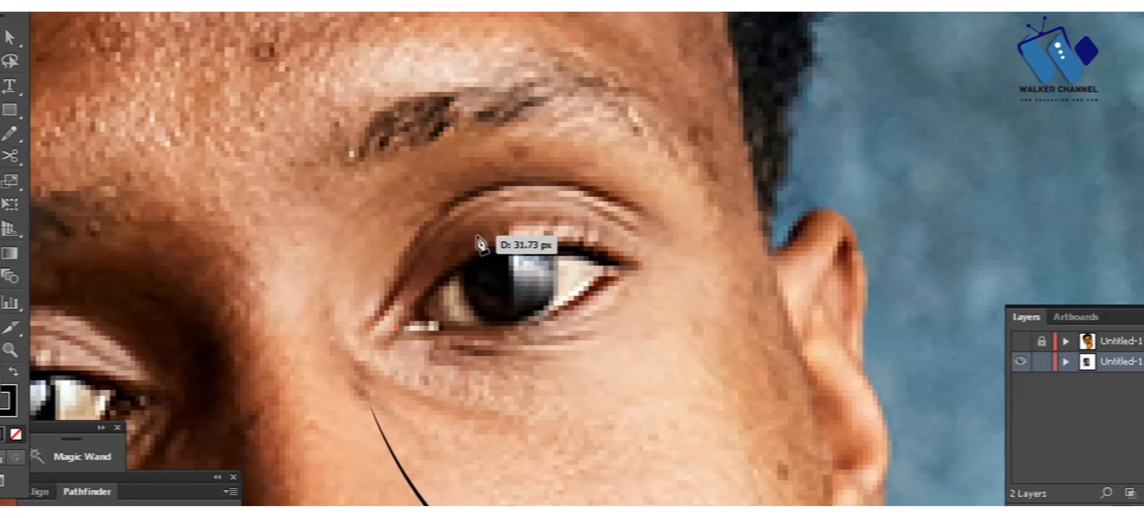
left_click_drag(482, 252, 530, 243)
left_click_drag(634, 272, 631, 267)
left_click_drag(396, 329, 240, 287)
Step: Trace the right-hand eye's iris as a closed shape that meets the upper lid
left_click(465, 294, "ctrl")
left_click_drag(494, 324, 536, 320)
left_click_drag(555, 252, 534, 192)
left_click(555, 252)
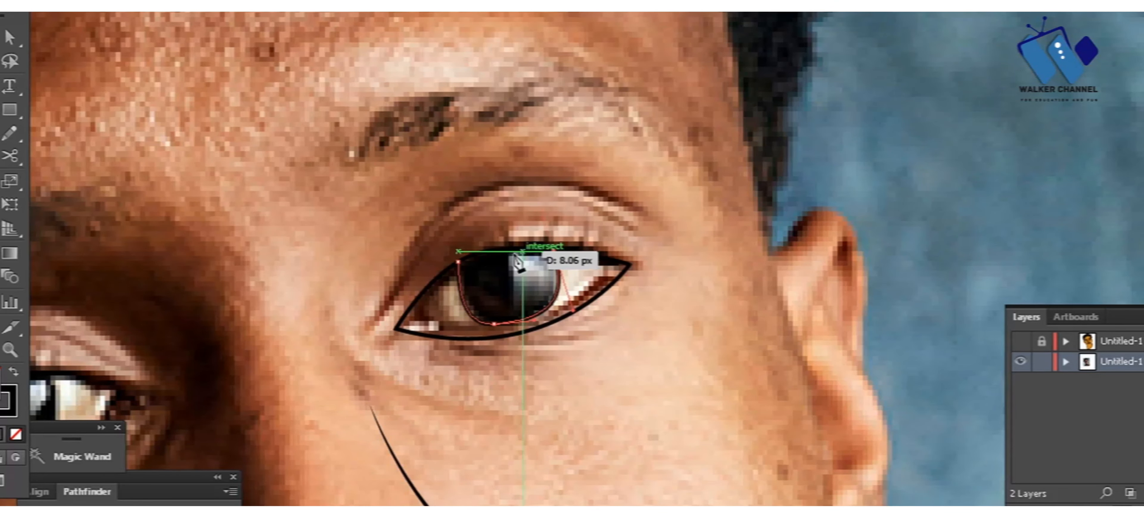
left_click(459, 262)
left_click(418, 214, "ctrl")
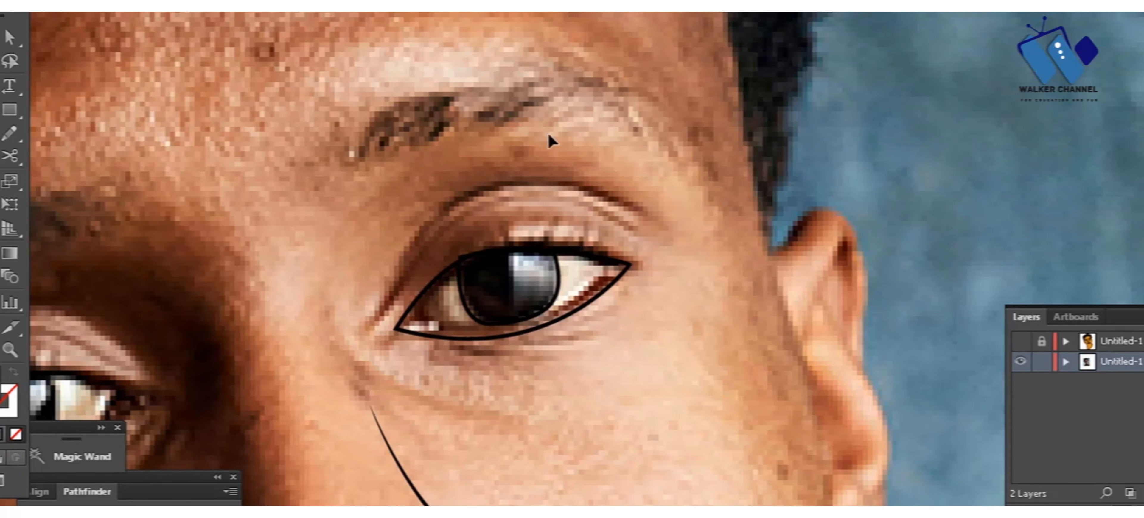
Step: Lower the reference photo's opacity so the traced lines stand out against it
key("ctrl+minus")
key("ctrl+minus")
key("ctrl+minus")
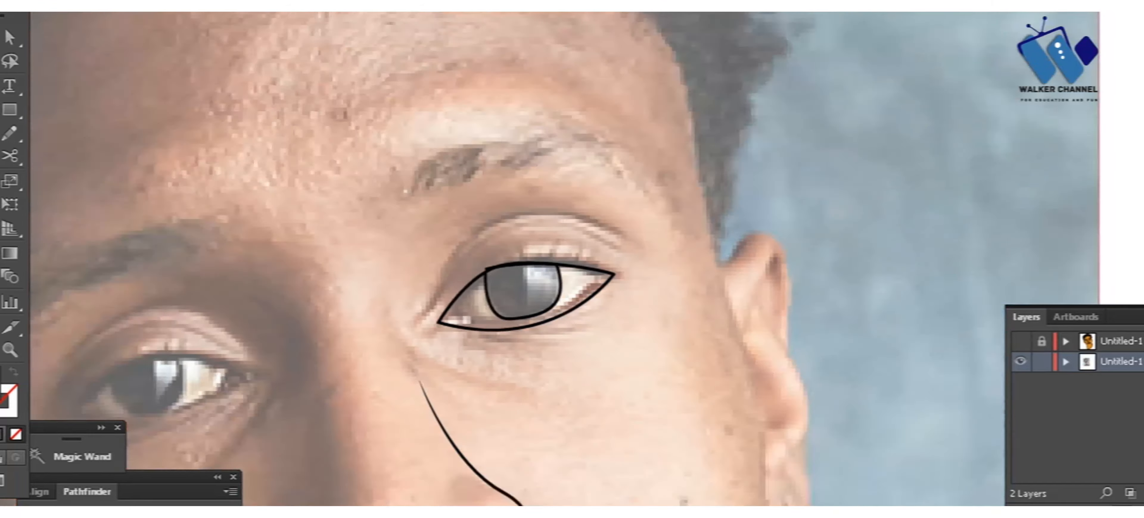
key("a")
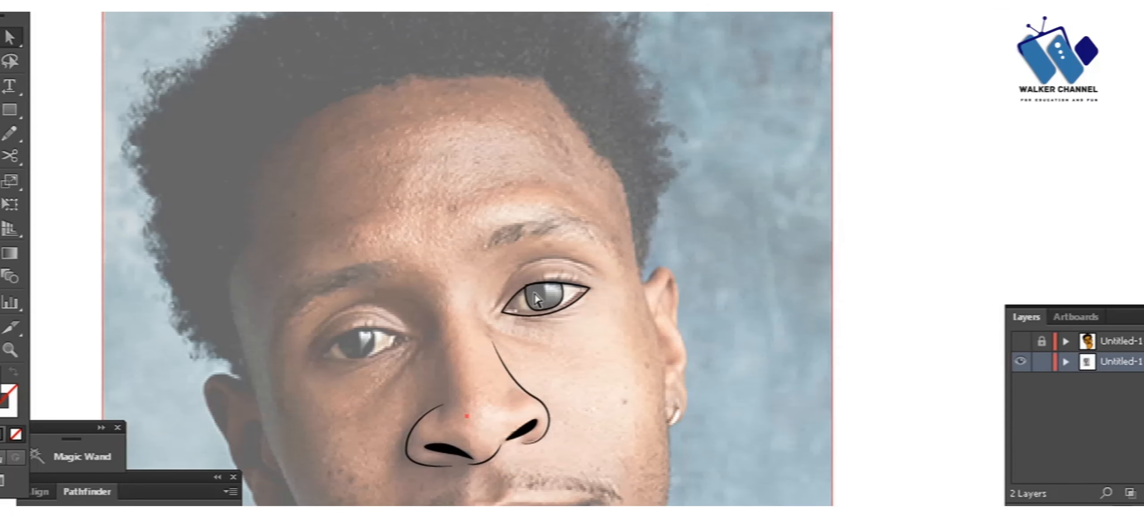
Step: Fill the right-hand iris solid black, with its top edge following the upper lid
key("ctrl+plus")
key("ctrl+plus")
key("ctrl+plus")
left_click(482, 251)
left_click(457, 260)
key("shift+x")
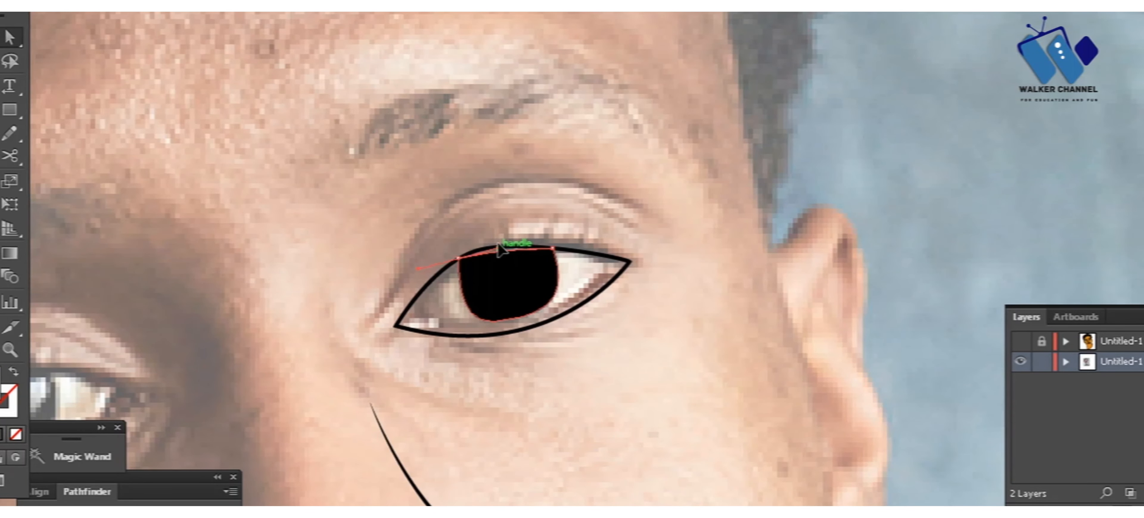
Step: Outline the left-hand eye as a closed almond shape with a black stroke and no fill
key("ctrl+minus")
key("ctrl+minus")
left_click_drag(413, 274, 601, 151)
left_click(549, 209)
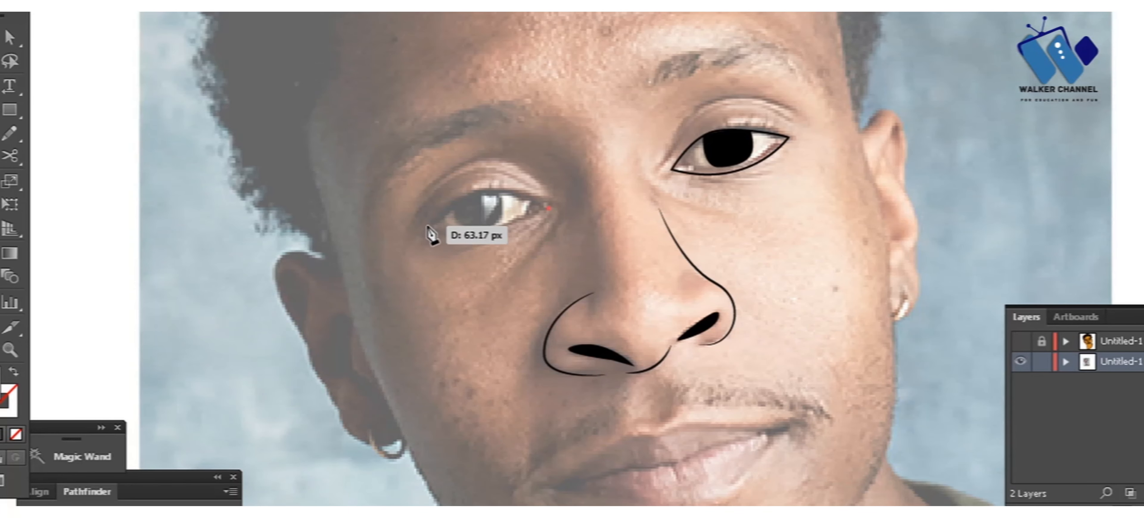
left_click_drag(427, 227, 366, 197)
left_click(427, 226)
left_click_drag(613, 252, 613, 255)
key("shift+x")
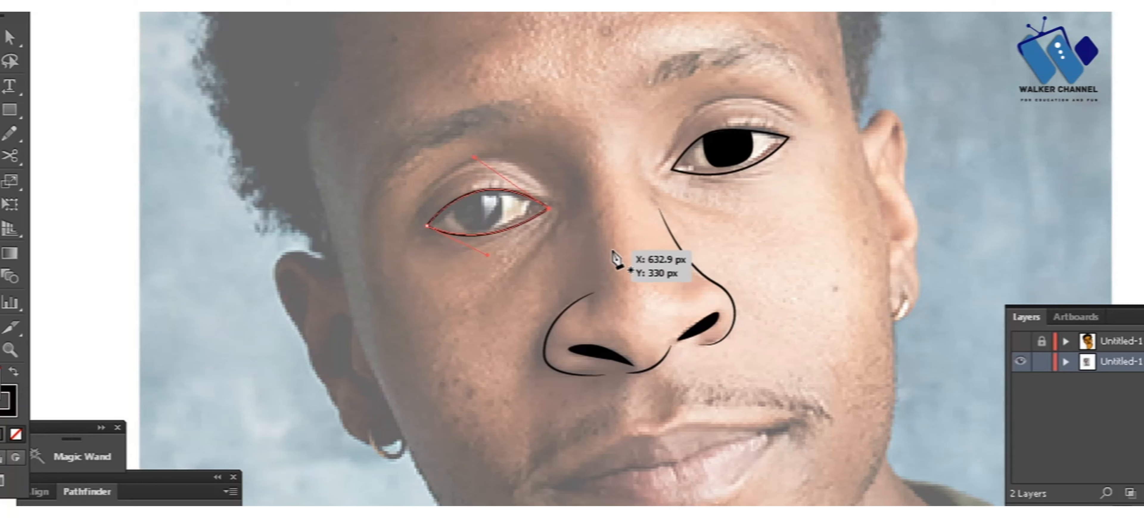
left_click(614, 254, "ctrl")
left_click(450, 204)
mouse_move(498, 223)
left_mouse_down()
mouse_move(519, 190)
mouse_move(503, 216)
mouse_move(441, 212)
left_mouse_up()
left_click(498, 220)
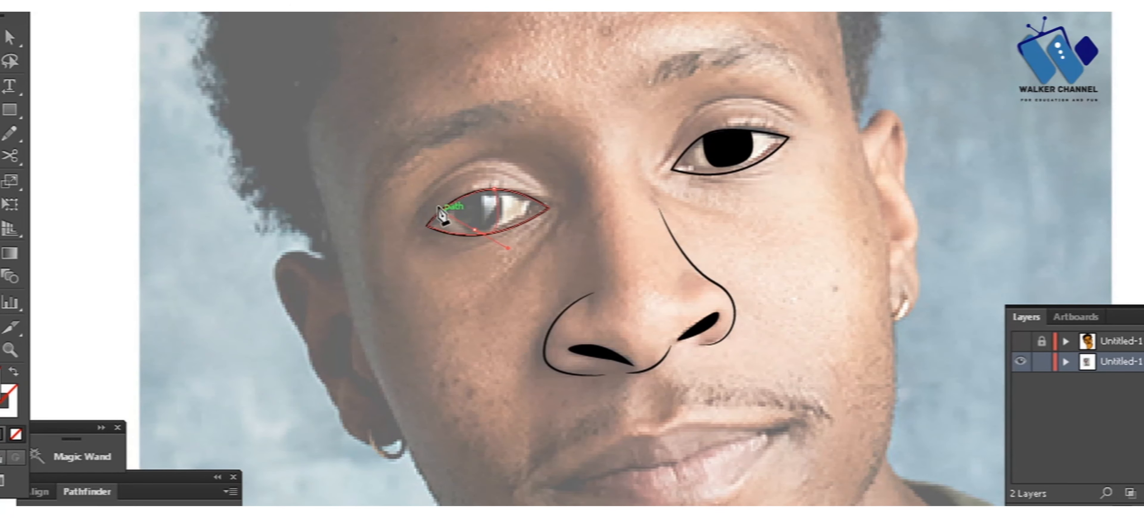
left_click(452, 202)
left_click(495, 189)
left_click(709, 164)
scroll(565, 284, "up", 2)
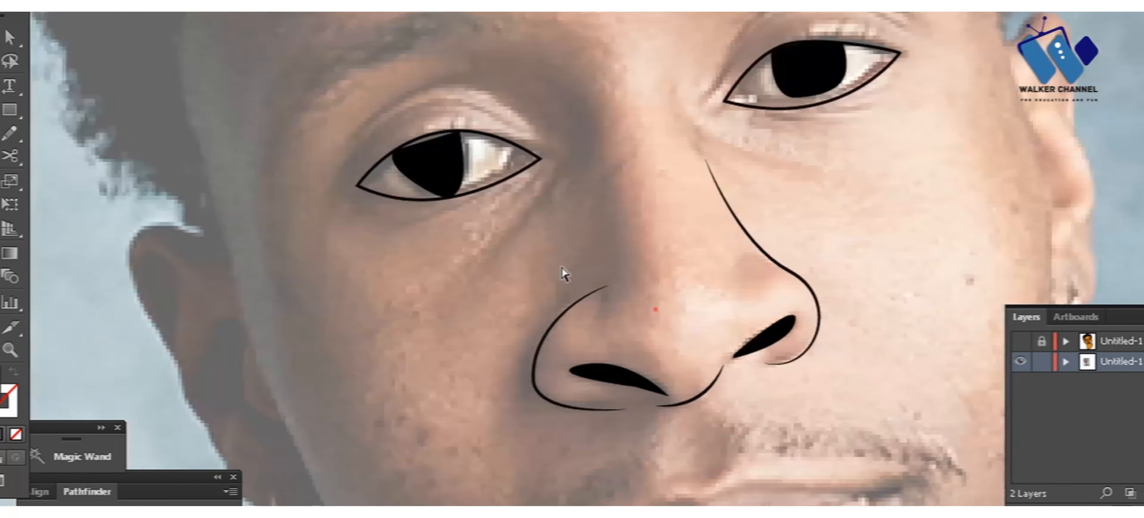
left_click_drag(431, 156, 531, 306)
key("v")
key("Delete")
Step: Draw the left-hand eye's iris as a rounded, solid black shape closed along the upper lid
left_click(432, 258)
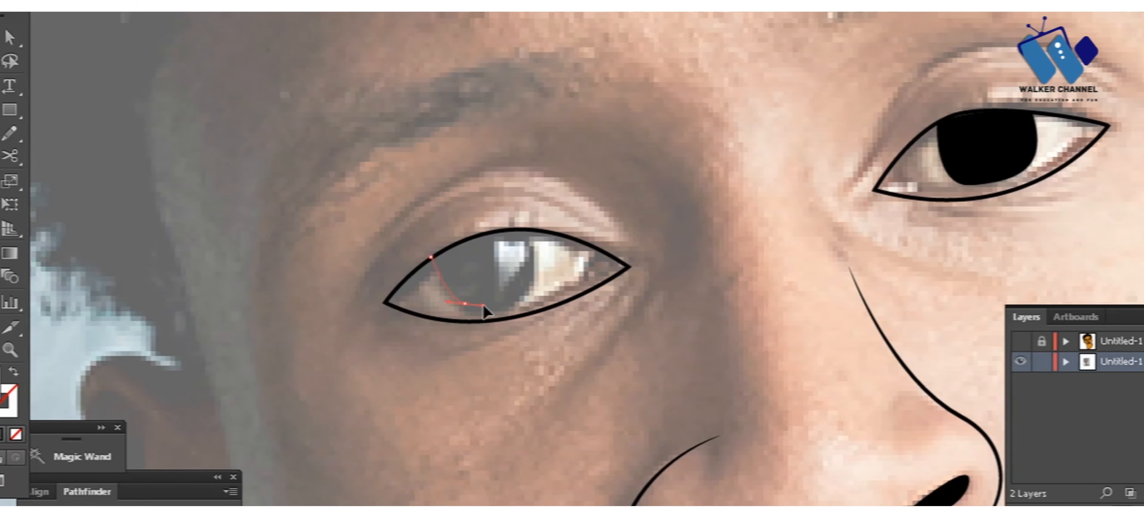
left_click(530, 229)
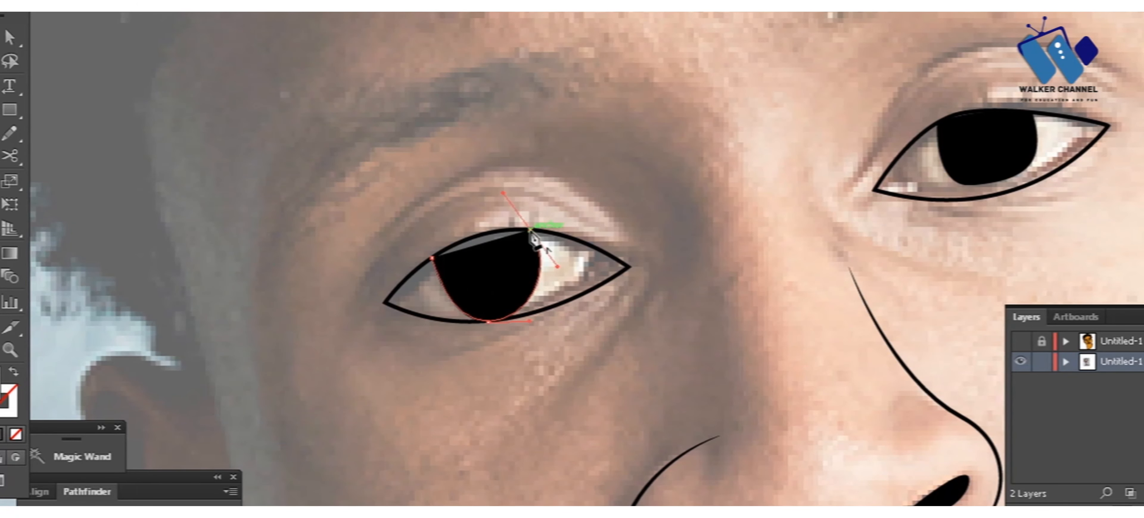
left_click_drag(385, 292, 373, 291)
left_click(423, 164, "ctrl")
Step: Draw a solid black shape filling the inner corner of the left-hand eye and closing along the upper lid
left_click_drag(423, 165, 342, 116)
left_click(460, 181)
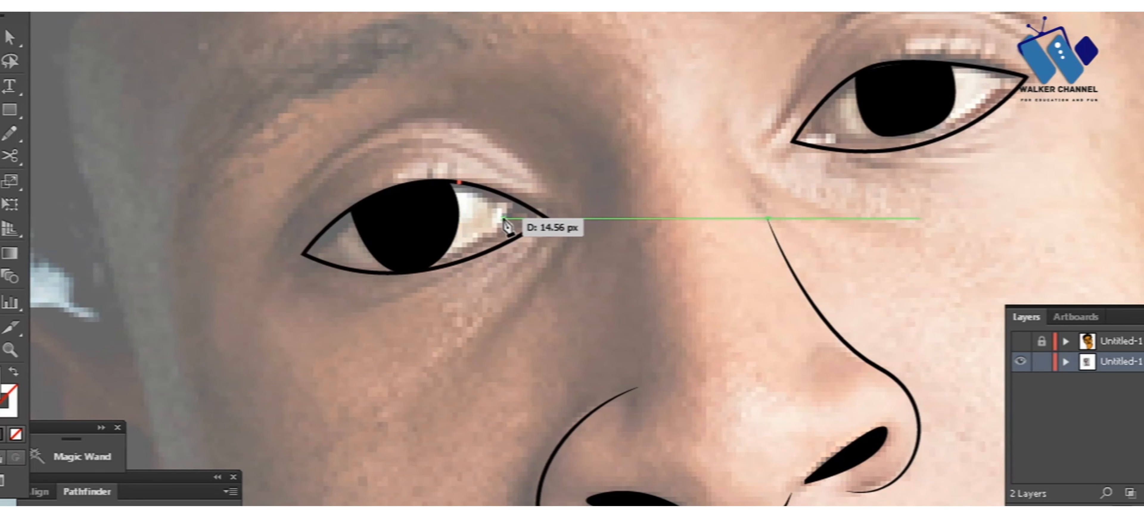
left_click(503, 217)
left_click(459, 261)
left_click(548, 218)
key("ctrl+z")
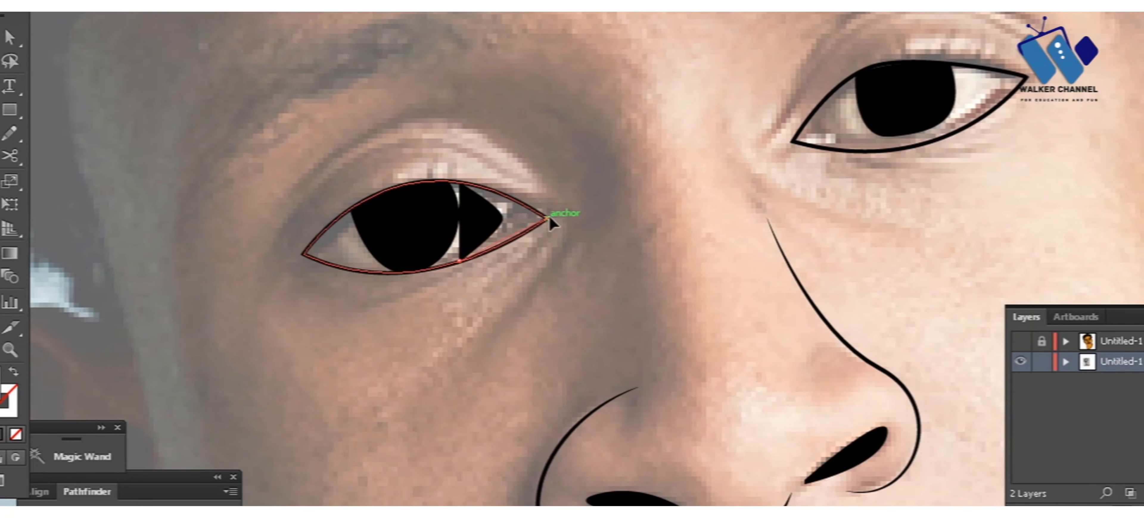
left_click_drag(548, 218, 586, 192)
left_click(547, 218)
left_click(460, 182)
left_click_drag(460, 181, 422, 183)
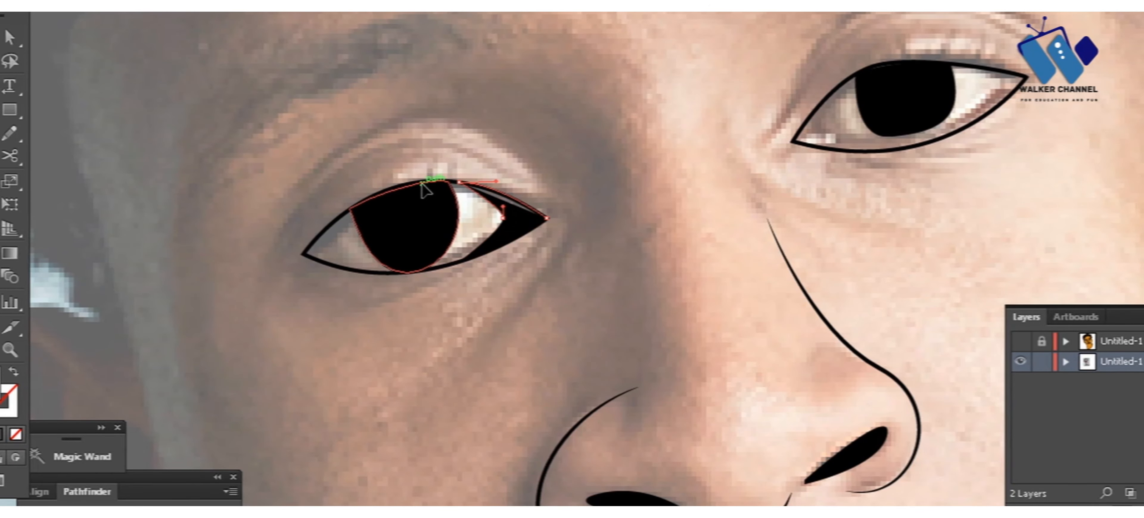
left_click(475, 98, "ctrl")
Step: Draw a solid black shape filling the inner corner of the right-hand eye
left_click_drag(638, 51, 442, 136)
left_click(644, 171)
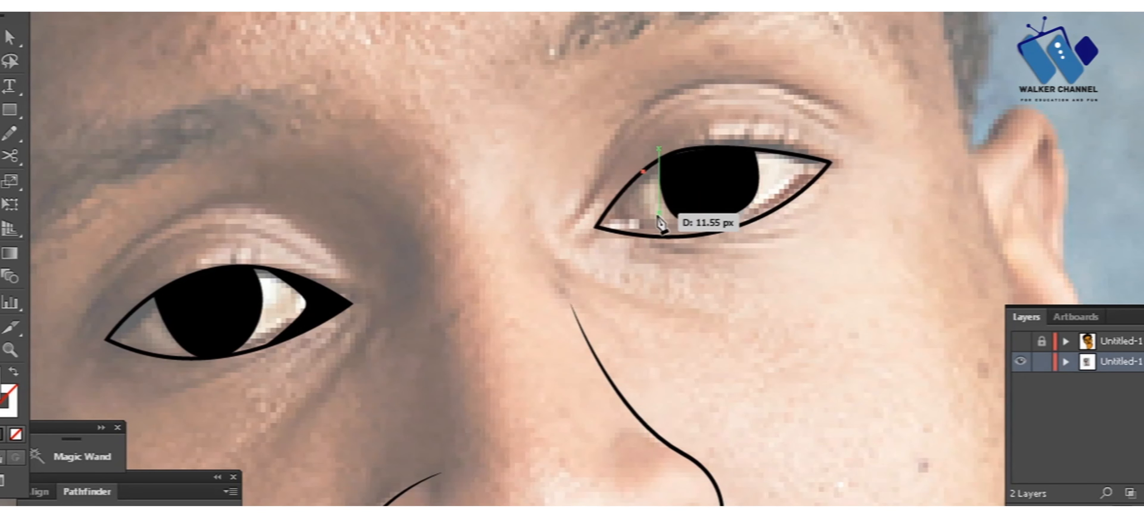
left_click_drag(667, 236, 726, 254)
left_click(668, 236)
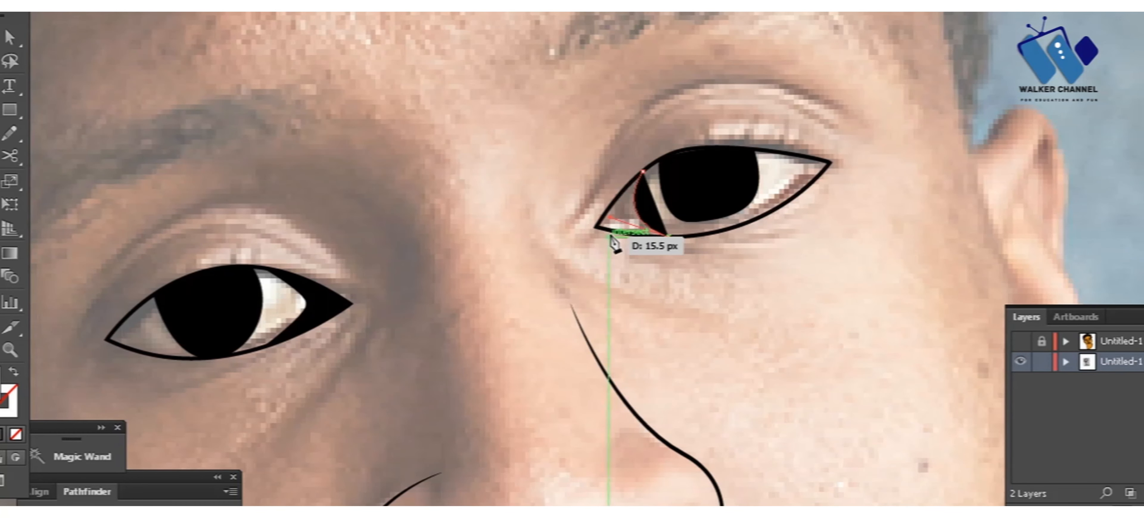
left_click(596, 227)
left_click_drag(643, 171, 711, 40)
left_click(649, 145, "ctrl")
Step: Trace the crease below the left-hand eye's inner corner as a black stroke without fill
key("ctrl+minus")
key("ctrl+minus")
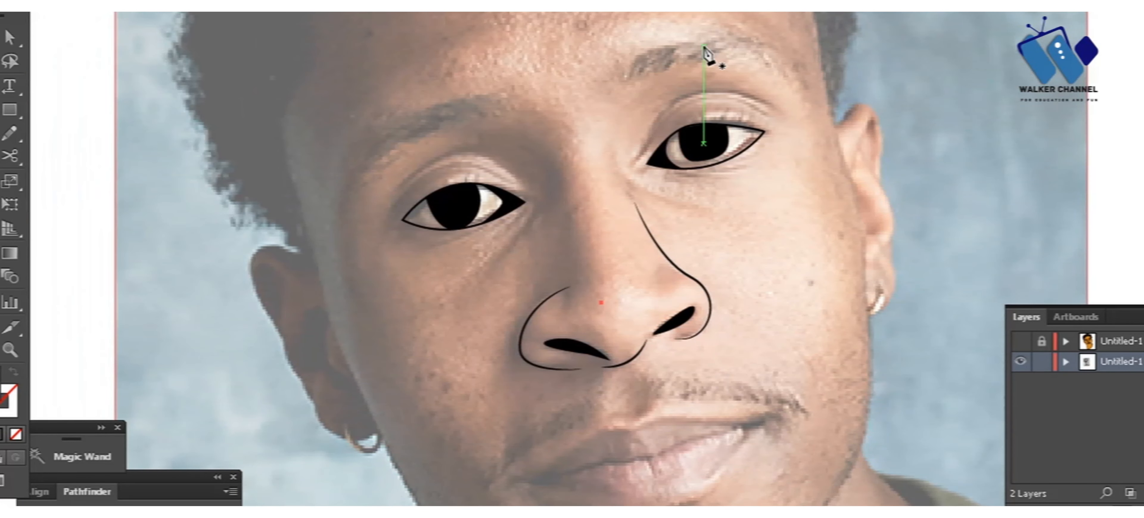
left_click(535, 199)
left_click_drag(481, 281, 448, 307)
double_click(550, 251, "ctrl")
key("Escape")
left_click(519, 239, "ctrl")
key("shift+x")
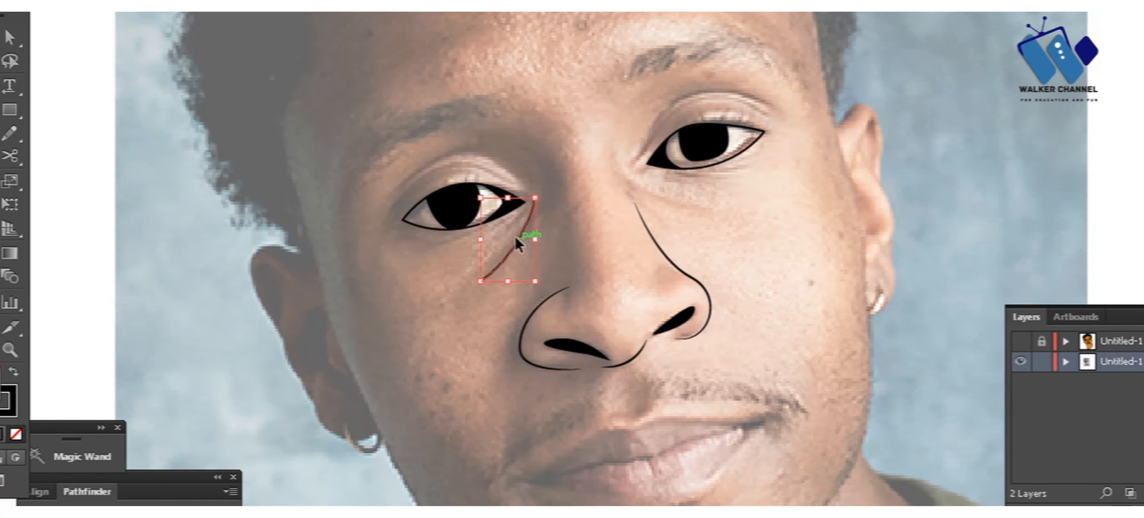
Step: Apply a tapered width profile to the crease line below the left-hand eye
left_click(284, 4)
left_click(276, 20)
left_click(593, 244, "ctrl")
left_click(614, 161)
left_click_drag(710, 214, 739, 222)
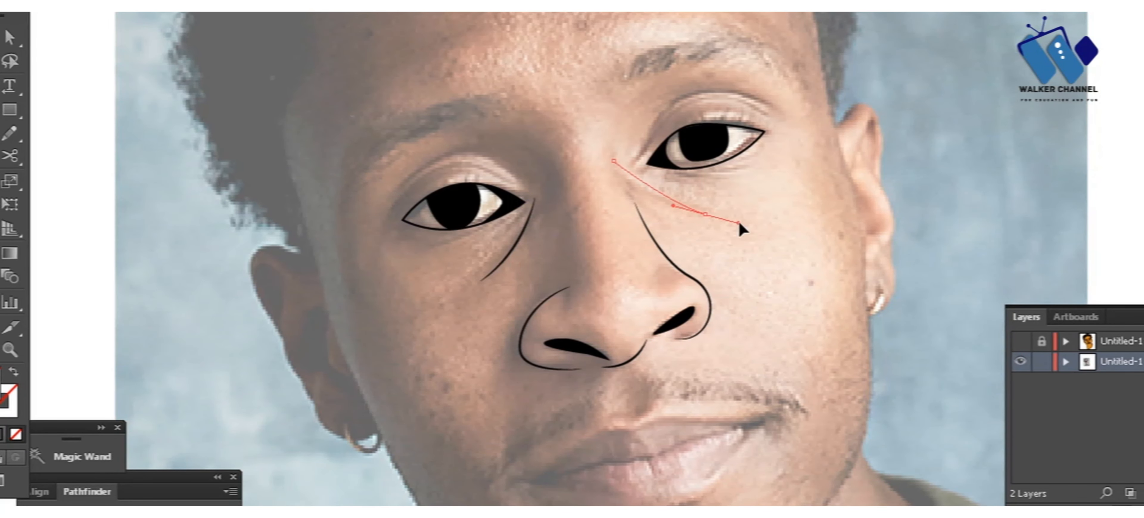
key("ctrl+z")
key("ctrl+z")
Step: Trace the crease below the right-hand eye from beside the nose bridge as a curved black stroke without fill
left_click(619, 169)
left_click(720, 212)
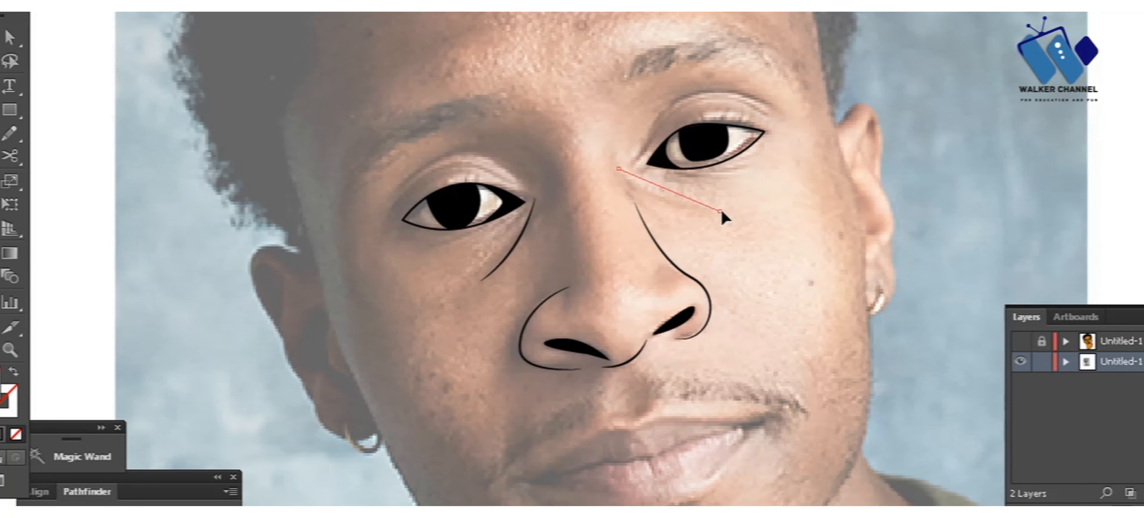
key("shift+x")
key("p")
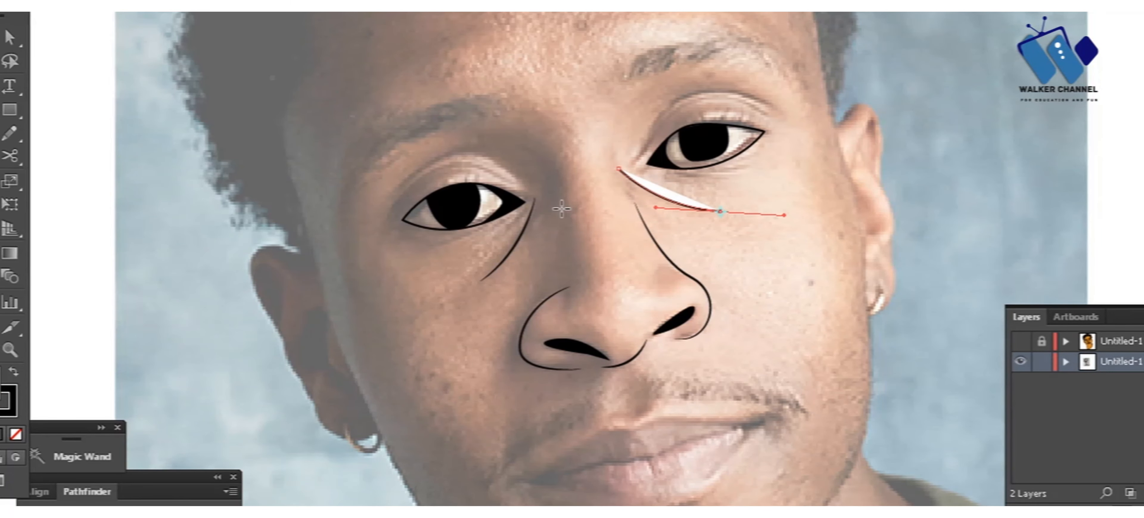
key("v")
left_click_drag(770, 177, 633, 233)
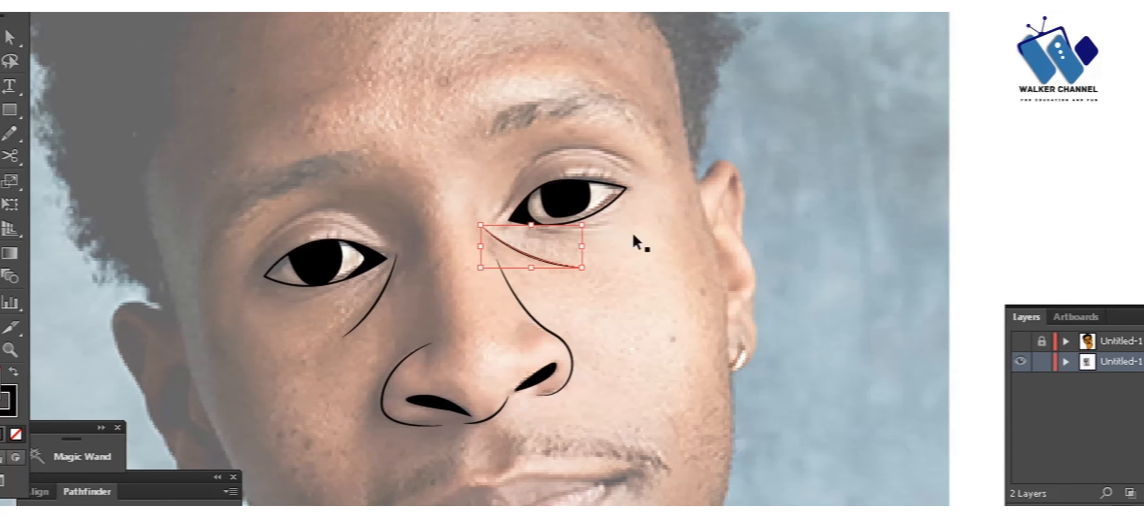
left_click(633, 234)
Step: Trace the upper eyelid crease of the right-hand eye from the inner to the outer corner
key("p")
left_click_drag(488, 217, 523, 172)
left_click_drag(639, 164, 675, 191)
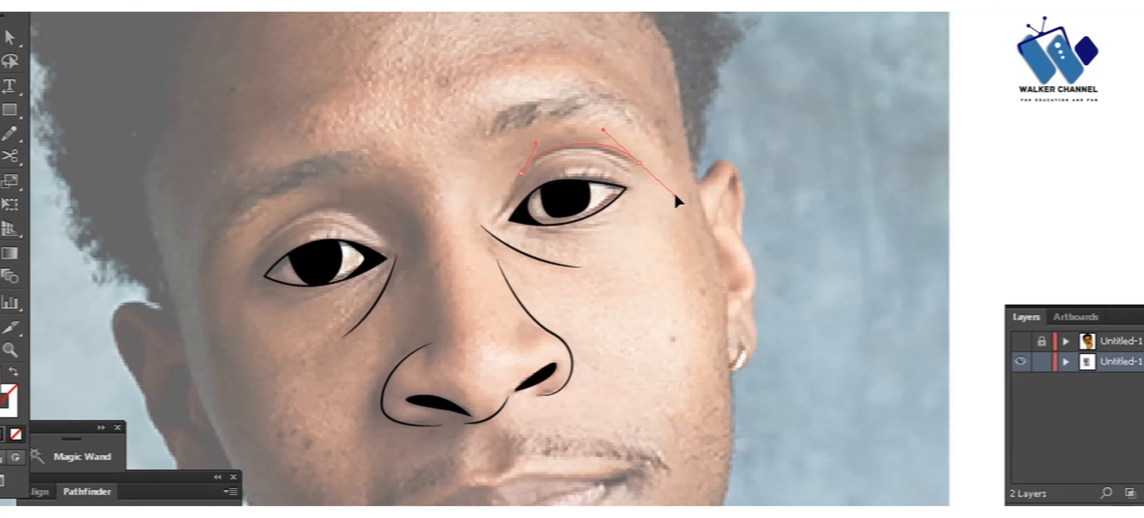
left_click(612, 203)
key("v")
left_click(495, 156)
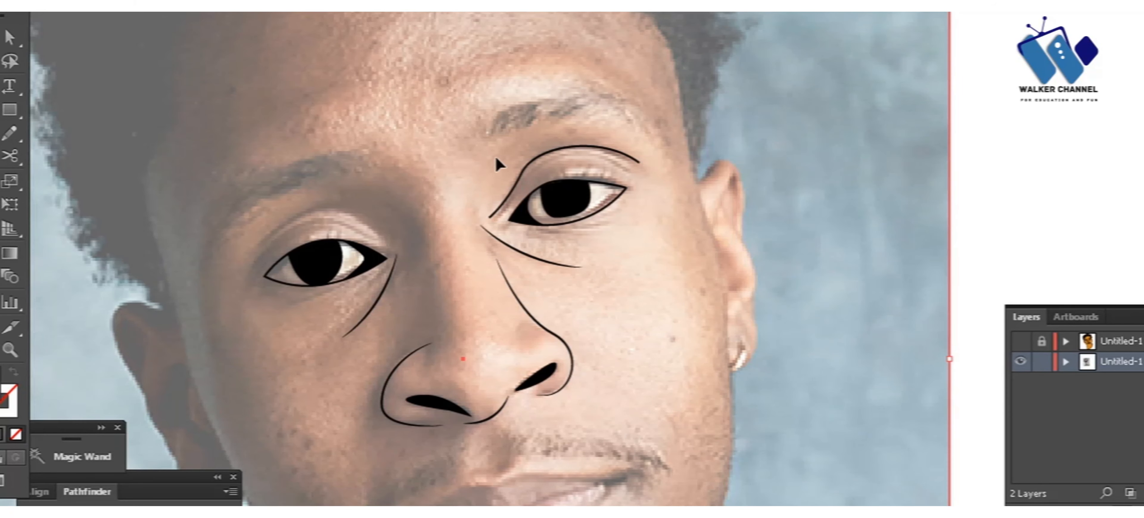
Step: Apply a tapered width profile to the right-hand eye's upper eyelid crease
left_click(525, 168)
left_click(313, 6)
left_click(312, 18)
key("ctrl+shift+a")
Step: Trace a second, shorter crease inside the right-hand eye's upper eyelid and apply a tapered width profile to it
left_click(536, 166)
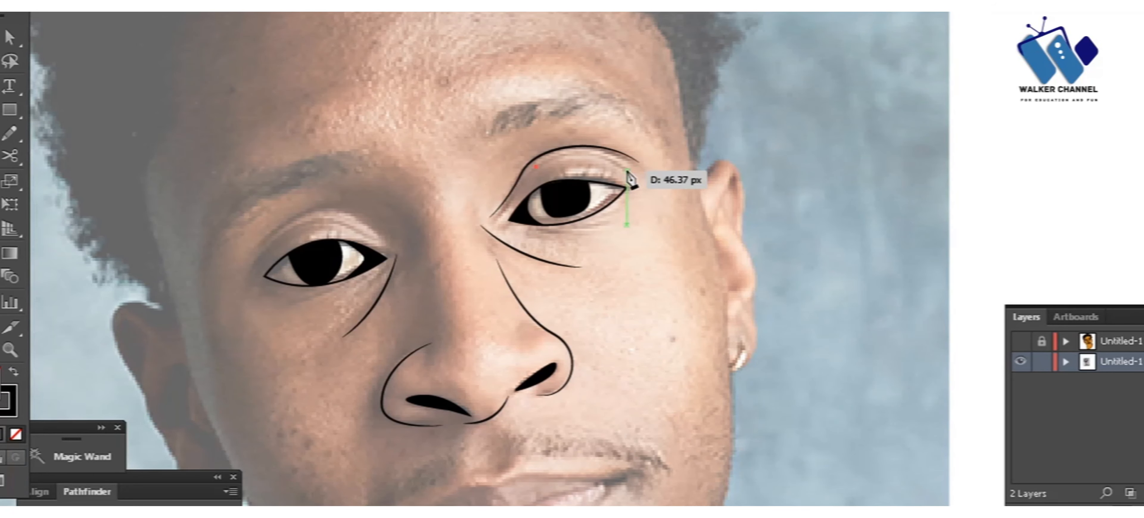
left_click_drag(627, 172, 675, 201)
key("v")
left_click(581, 161)
left_click(579, 156)
left_click(307, 6)
left_click(295, 16)
key("ctrl+shift+a")
Step: Trace the left-hand eye's upper eyelid crease from the inner to the outer corner and remove its fill
key("p")
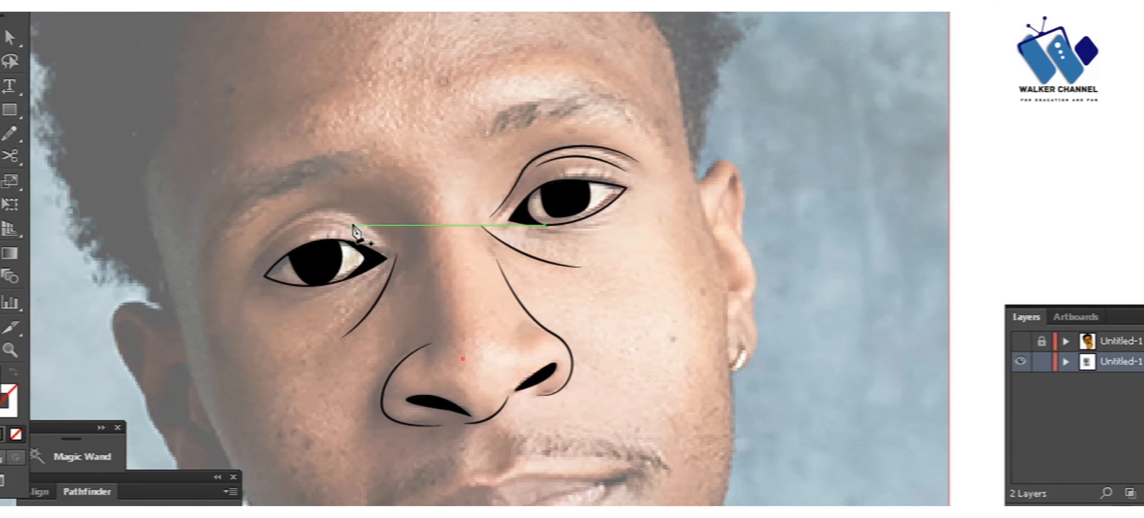
left_click(382, 232)
left_click_drag(265, 240, 204, 303)
key("v")
left_click(271, 218)
left_click(302, 222)
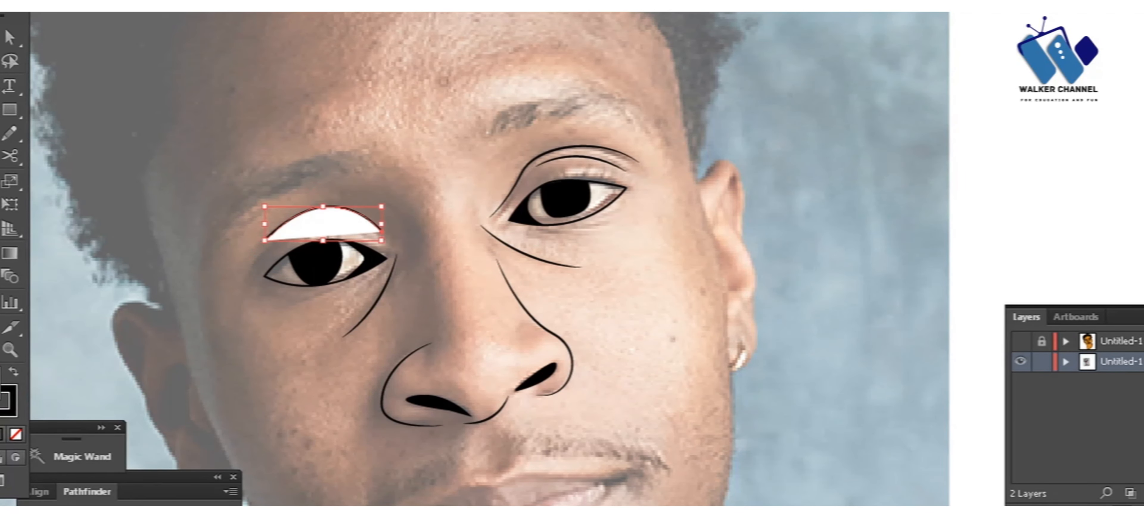
left_click(4, 6)
left_click(3, 16)
Step: Apply a tapered width profile to the left-hand eye's upper eyelid crease
left_click(239, 6)
left_click(240, 18)
double_click(316, 176)
key("Escape")
Step: Trace a curved crease below the outer corner of the left-hand eye as a thin black stroke
key("p")
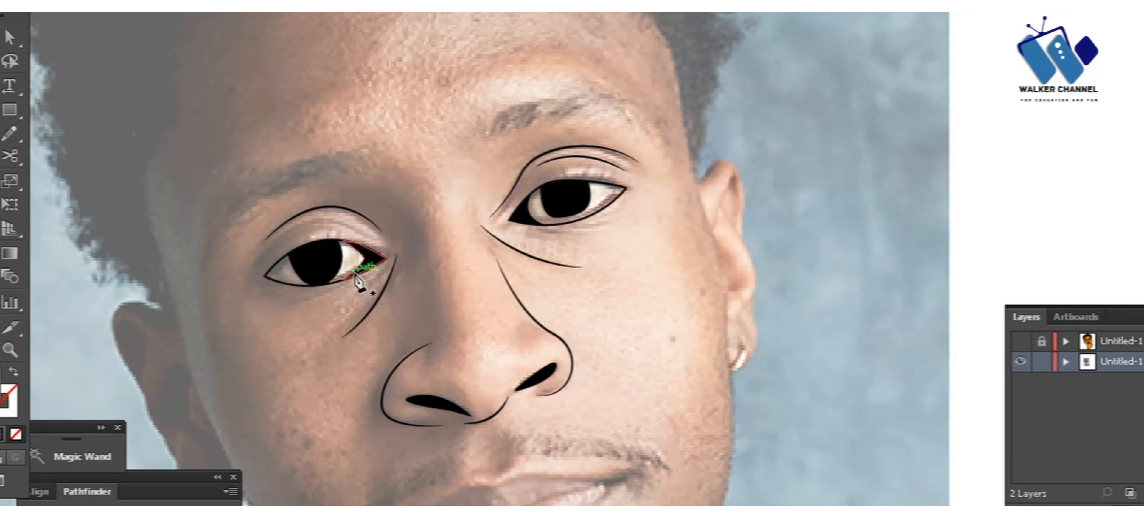
left_click(304, 305)
left_click_drag(244, 287, 227, 258)
key("v")
left_click(273, 337)
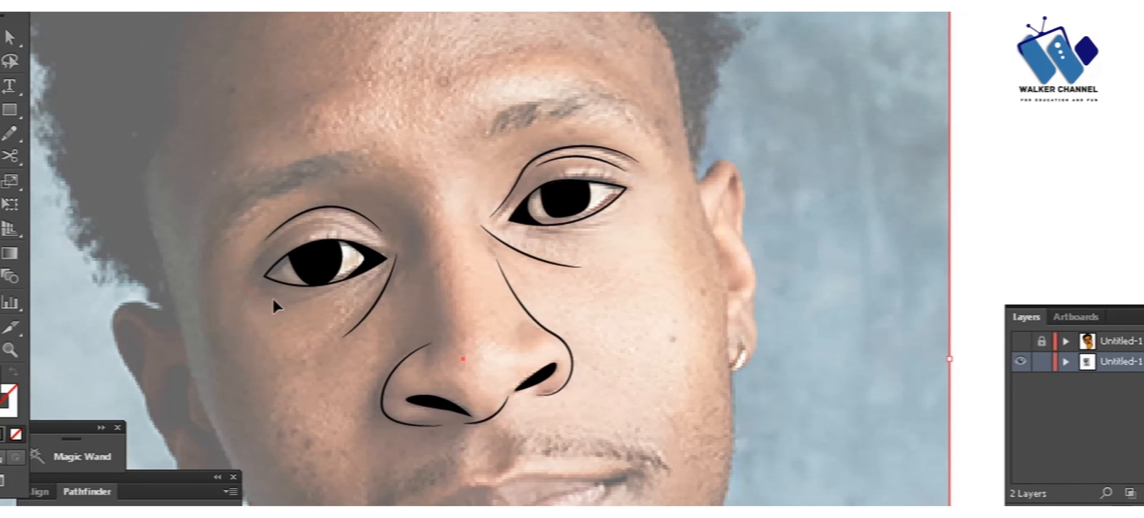
left_click(275, 304)
double_click(310, 34)
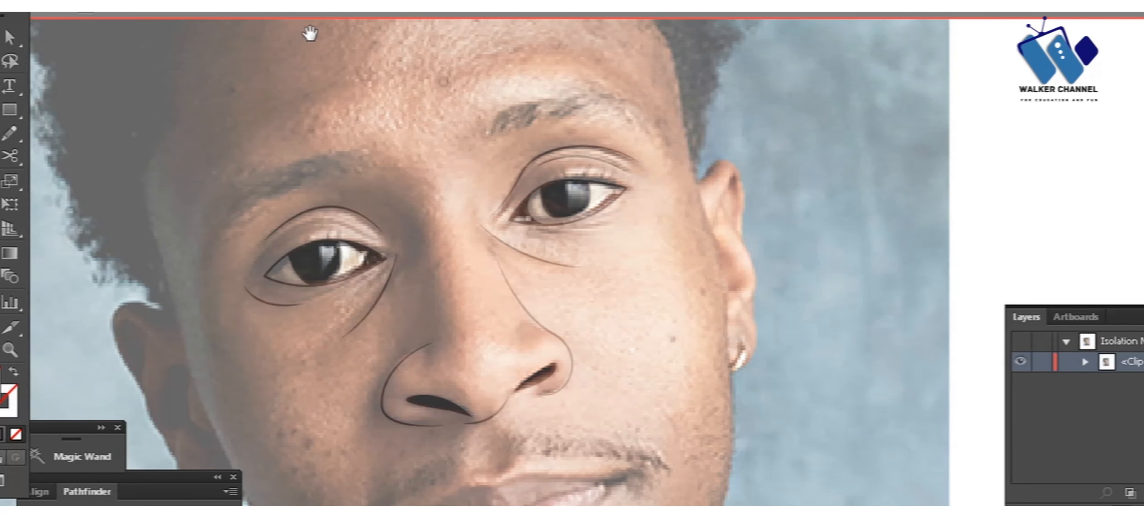
key("ctrl+0")
key("Escape")
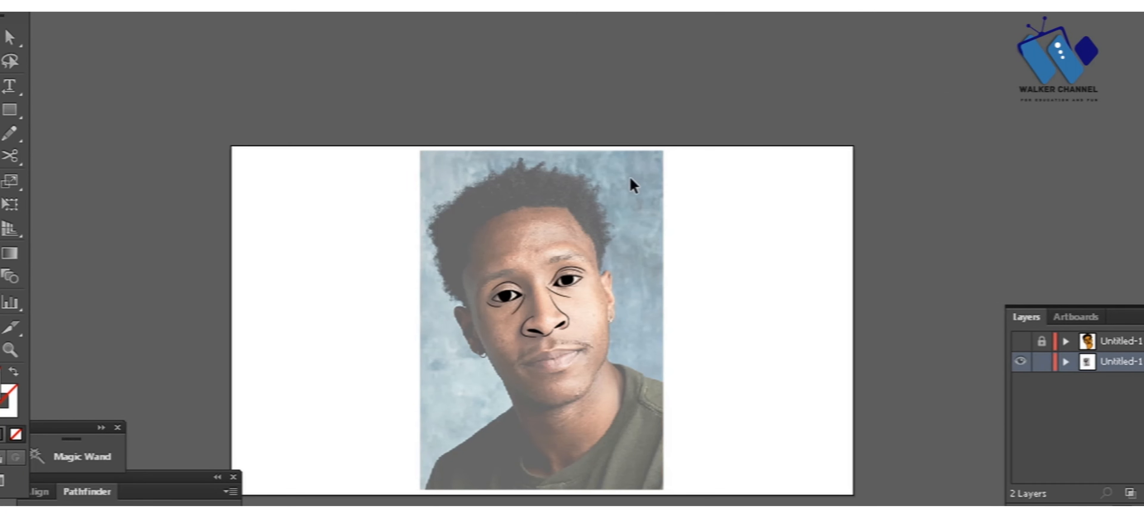
Step: Draw the right-hand eyebrow with the Pencil tool as a jagged hair-like shape filled in black
scroll(634, 184, "up", 10)
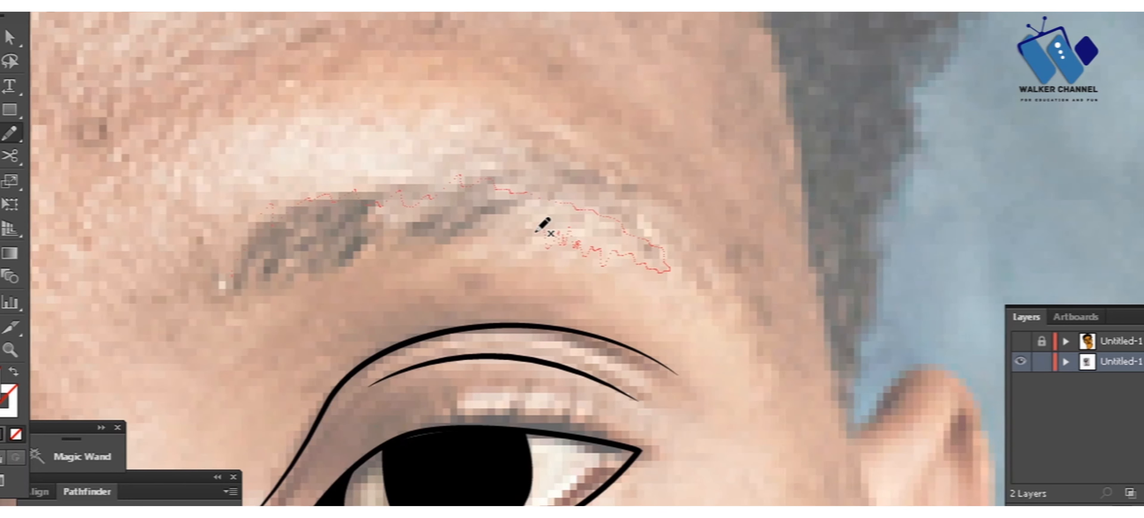
left_click_drag(242, 305, 240, 291)
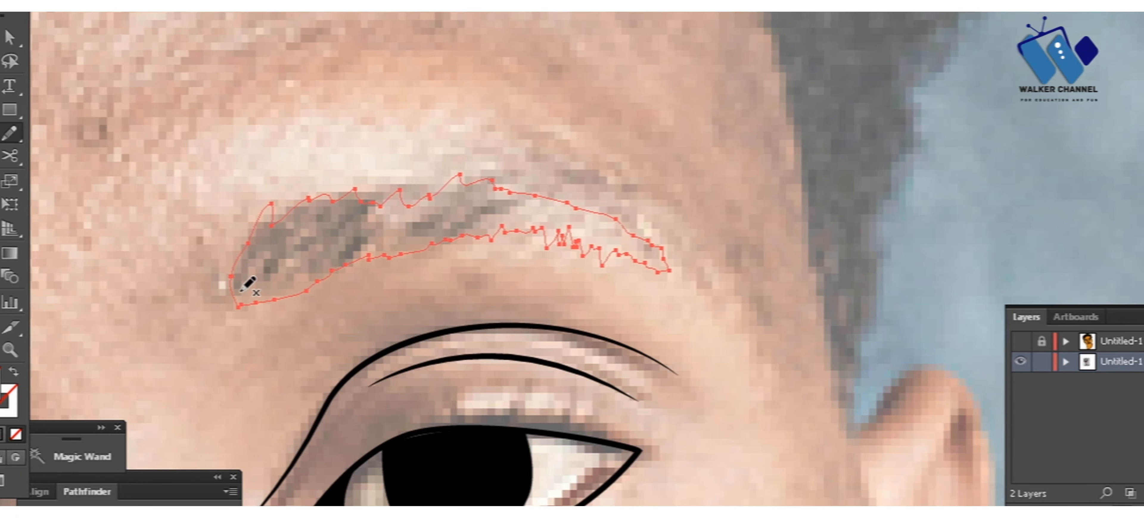
left_click(445, 446)
key("v")
left_click(430, 437)
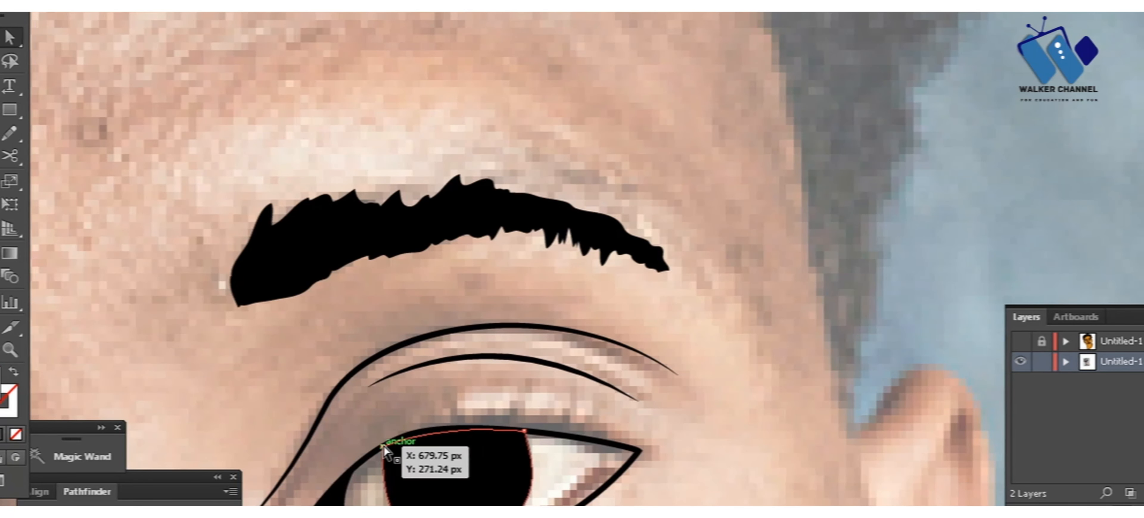
left_click_drag(383, 447, 382, 438)
key("ctrl+z")
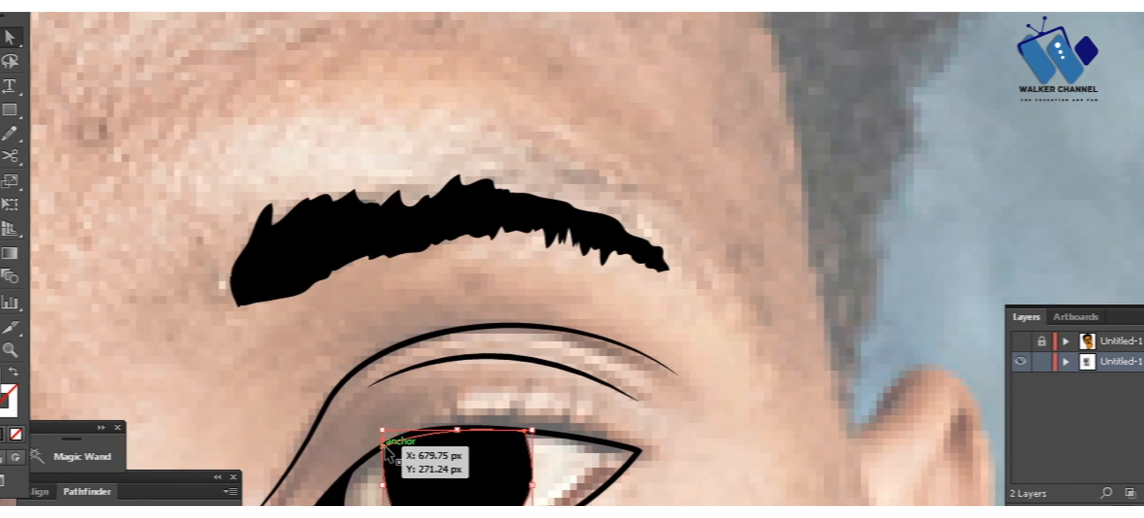
Step: Draw the left-hand eyebrow with the Pencil tool along its uneven edges as a solid black shape
key("ctrl+minus")
left_click_drag(339, 360, 588, 241)
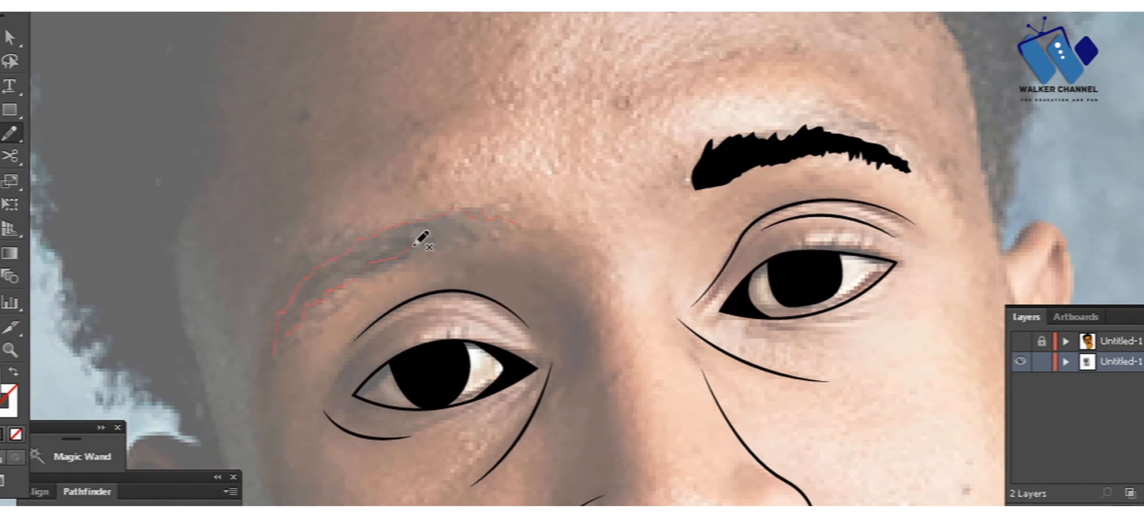
left_click_drag(487, 236, 514, 222)
key("v")
left_click(543, 178)
Step: Trace the curve from the left-hand eye socket down the nose bridge as a black stroke with a tapered width profile
left_click_drag(533, 171, 438, 18)
key("p")
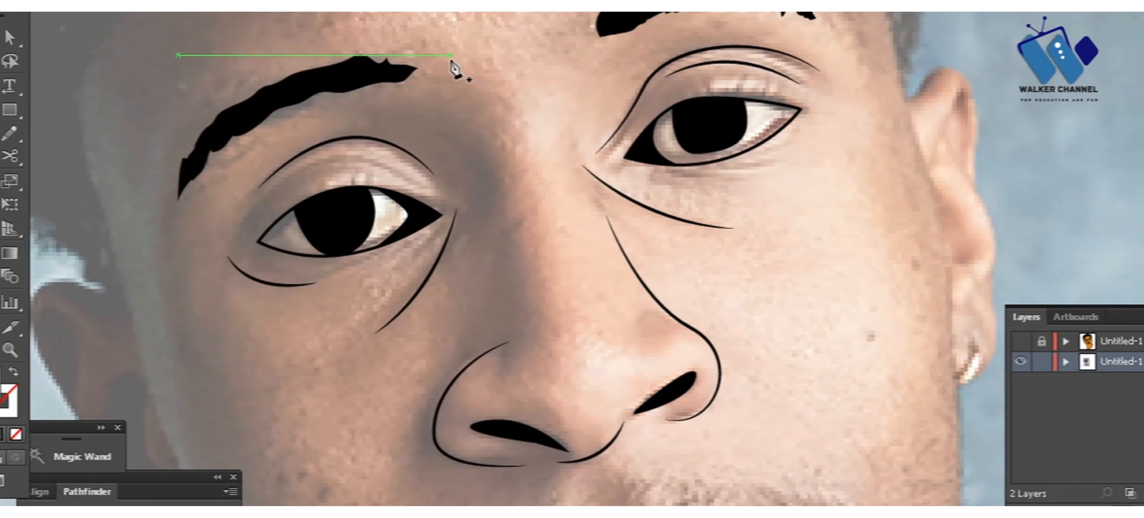
left_click(441, 128)
left_click_drag(506, 214, 516, 298)
key("shift+x")
key("v")
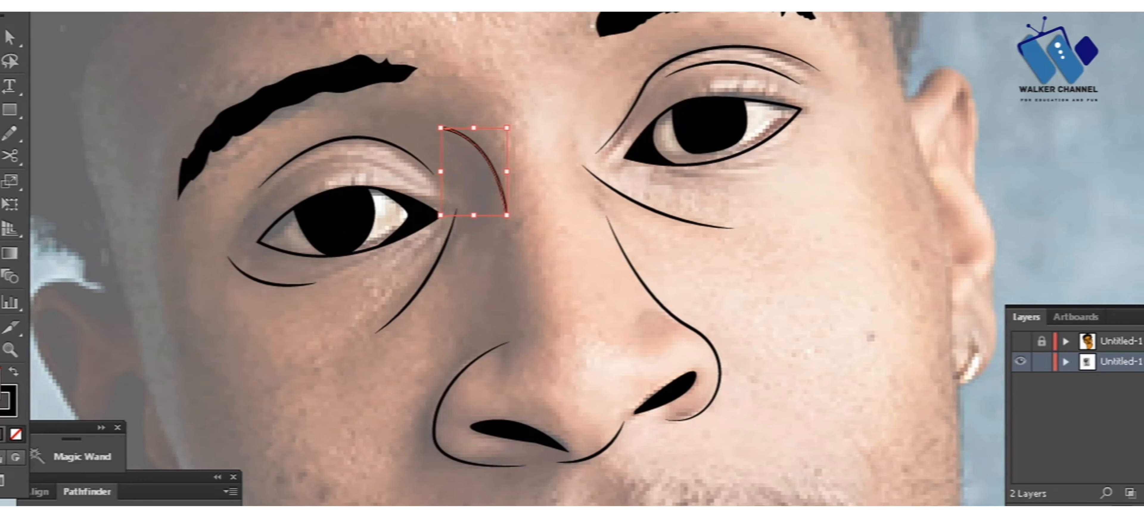
left_click(344, 5)
left_click(280, 35)
left_click(444, 22)
Step: Draw the moustache above the upper lip with the Pencil tool and fill it with black
scroll(555, 221, "down", 2)
left_click_drag(555, 221, 437, 18)
scroll(493, 185, "up", 3)
mouse_move(493, 185)
left_mouse_down()
mouse_move(531, 249)
mouse_move(600, 298)
left_mouse_up()
key("n")
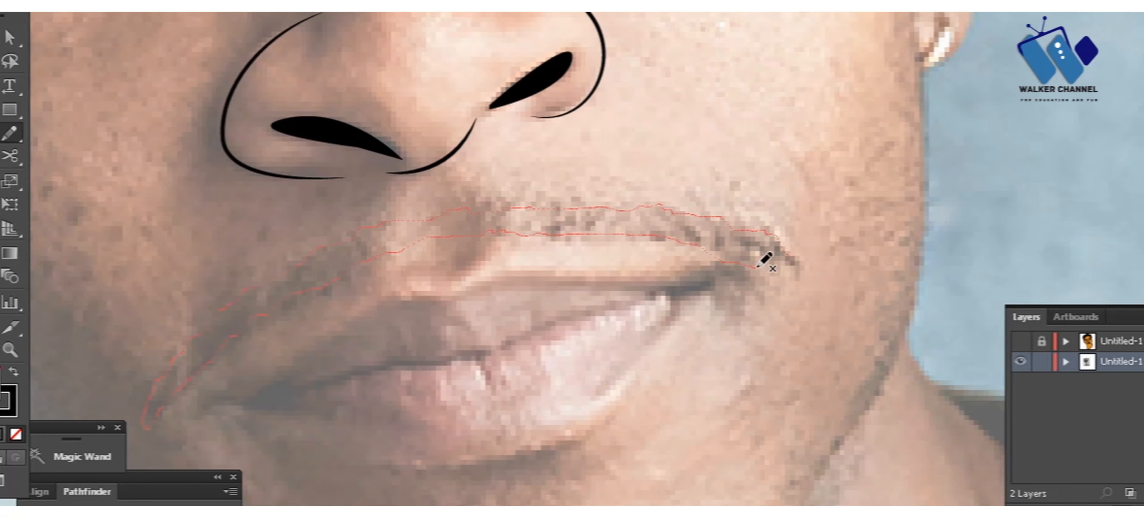
left_click_drag(758, 268, 787, 258)
key("shift+x")
key("v")
left_click(566, 354)
scroll(566, 353, "down", 2)
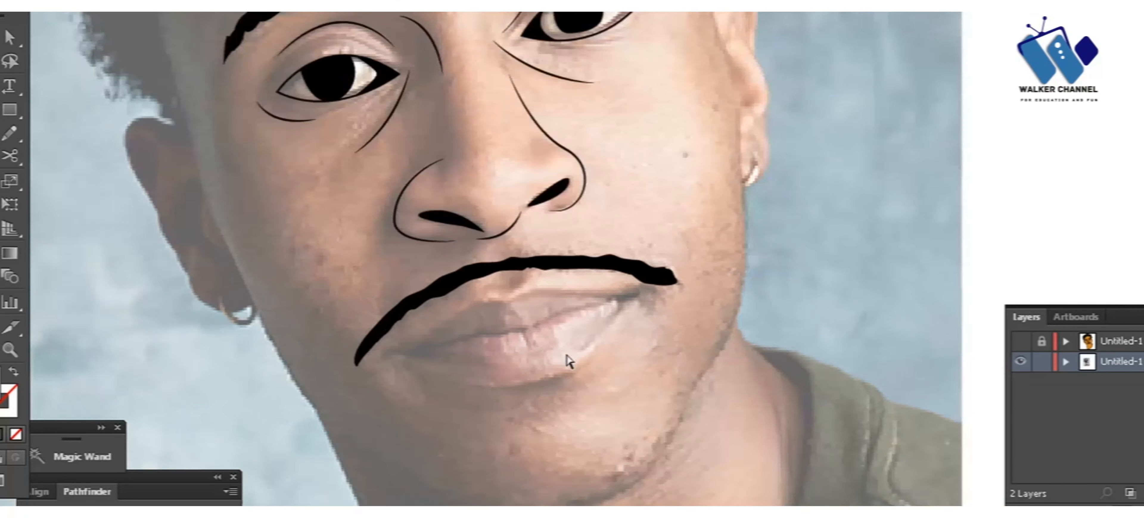
Step: Scale the moustache down from both ends and shift it slightly to sit centred above the lips
scroll(567, 304, "up", 1)
left_click(697, 262)
left_click_drag(733, 314, 686, 299)
left_click_drag(248, 397, 275, 361)
left_click(418, 437)
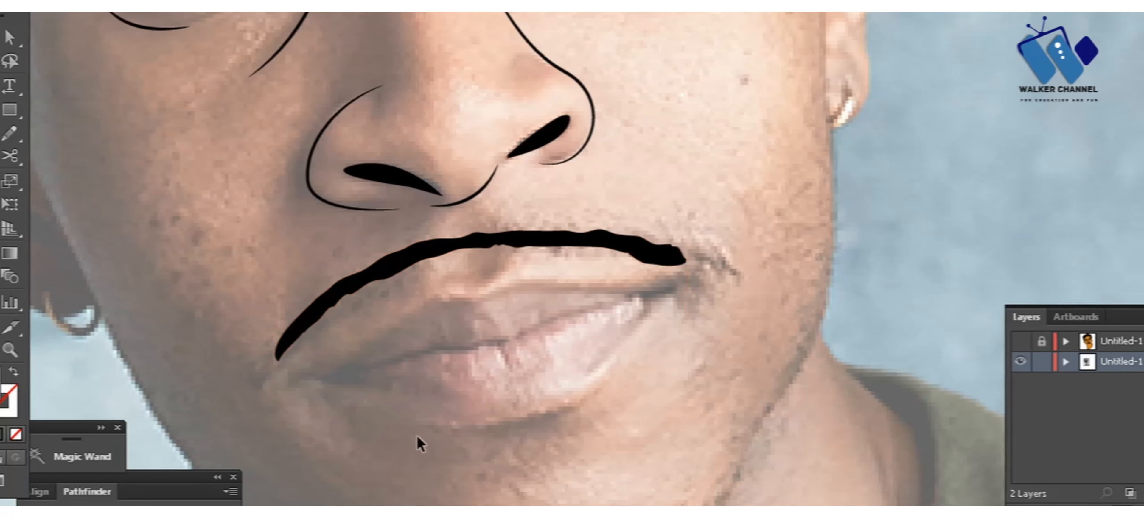
left_click_drag(556, 244, 574, 241)
left_click(433, 296)
Step: Trace the small curve between the moustache and the upper lip, extending its end up to the moustache
key("p")
left_click(443, 276)
left_click_drag(508, 261, 532, 205)
key("shift+x")
key("v")
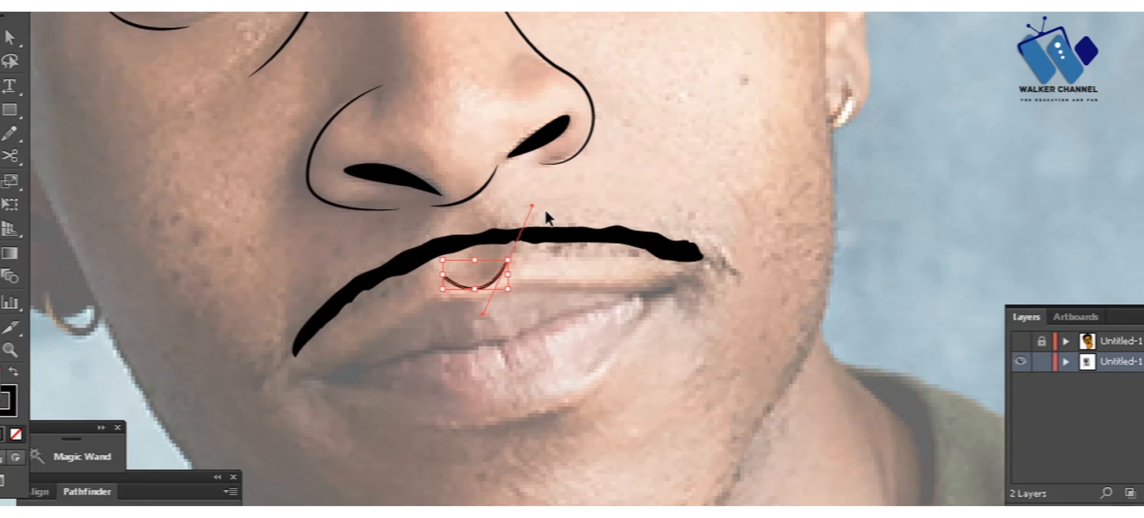
key("a")
left_click_drag(508, 260, 515, 249)
Step: Apply a tapered width profile to the small curve above the upper lip
key("v")
left_click(499, 270)
left_click(284, 9)
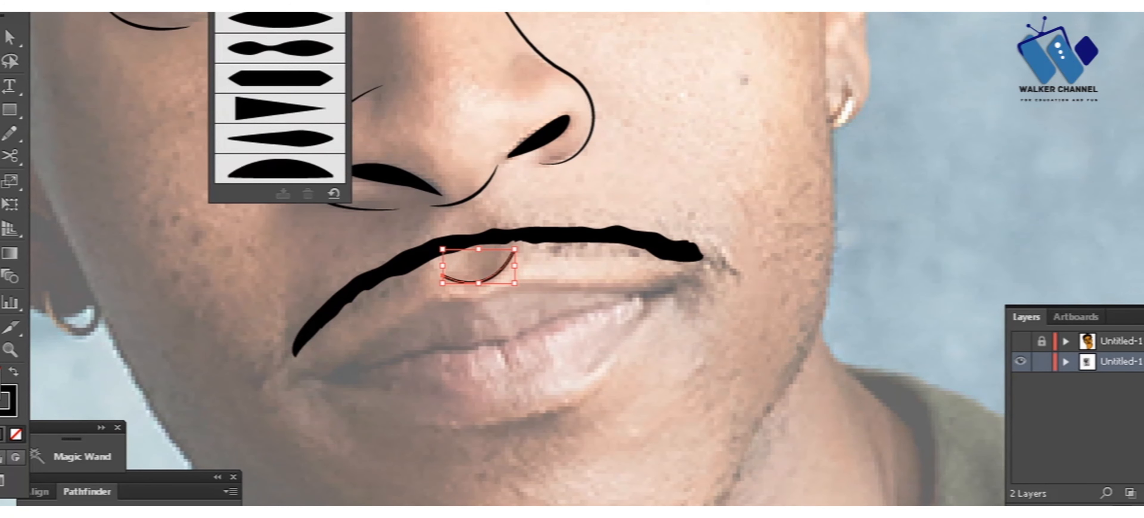
left_click(333, 15)
left_click(475, 298)
Step: Trace the outer contour of both lips as a closed black outline without fill
key("p")
left_click(294, 375)
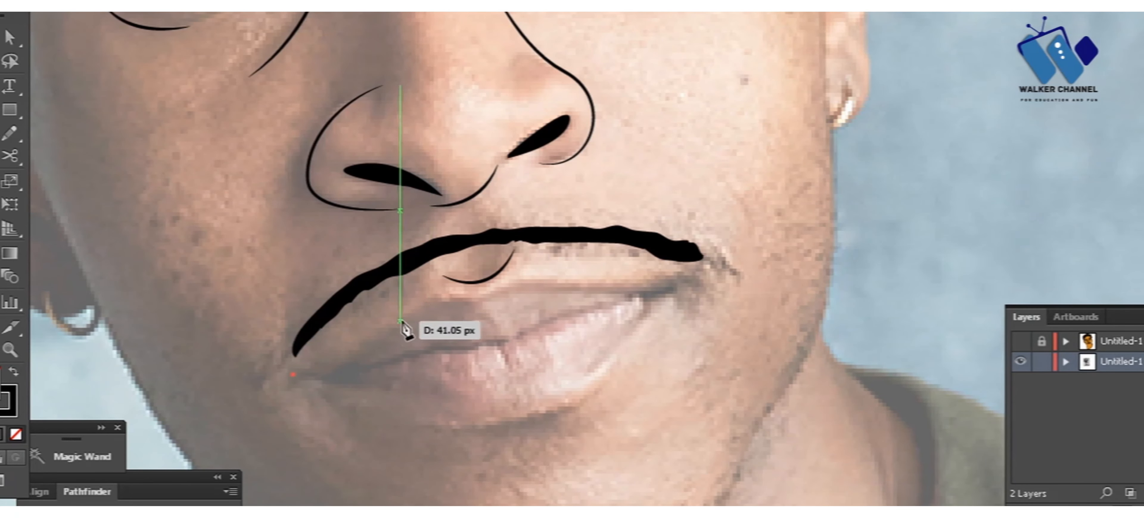
left_click_drag(470, 306, 552, 297)
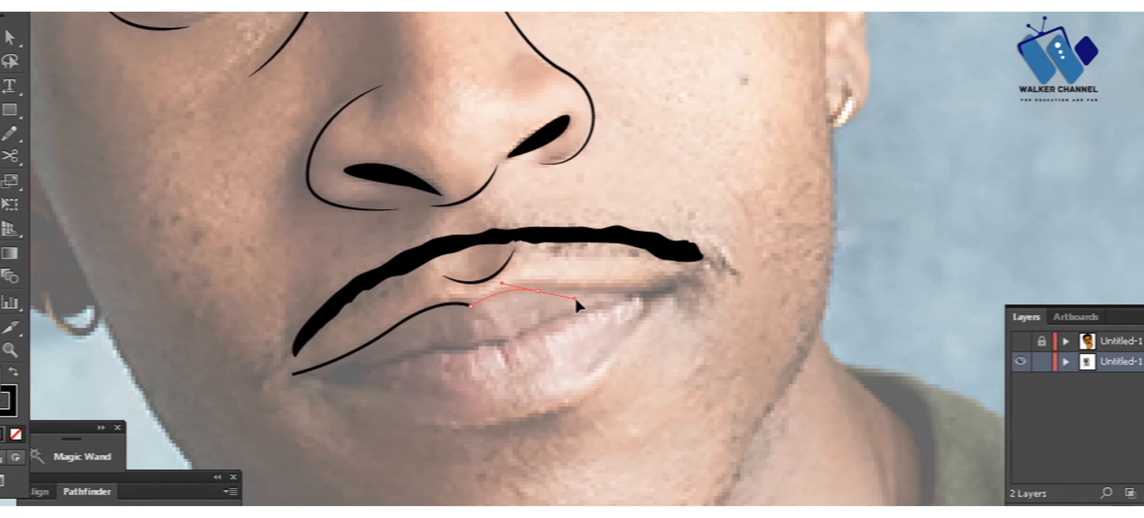
left_click_drag(679, 283, 683, 300)
left_click_drag(292, 375, 540, 516)
key("v")
left_click(499, 457)
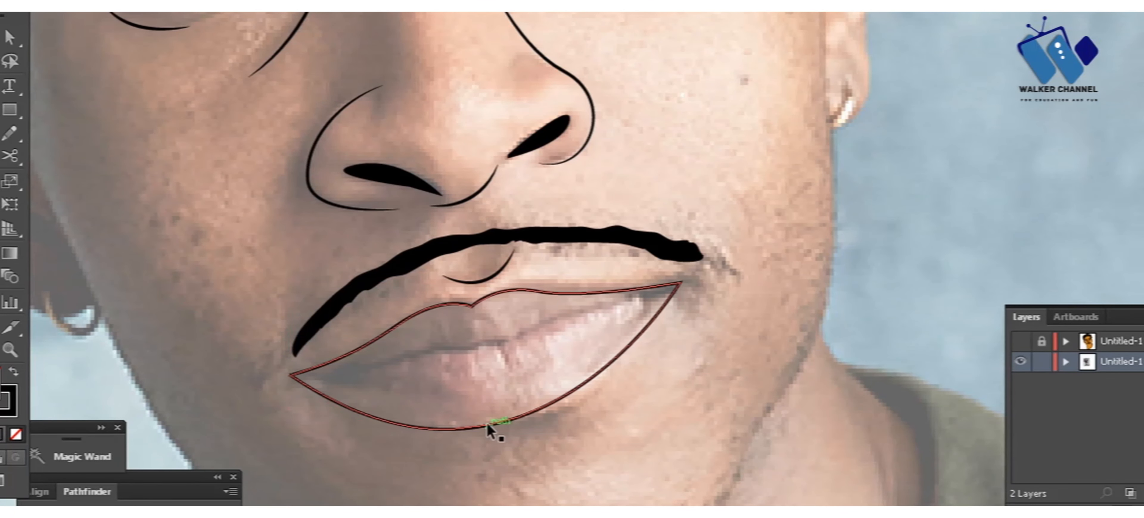
Step: Trace the parting line between the lips as a thin closed shape starting at the left-hand mouth corner
key("p")
left_click(294, 374)
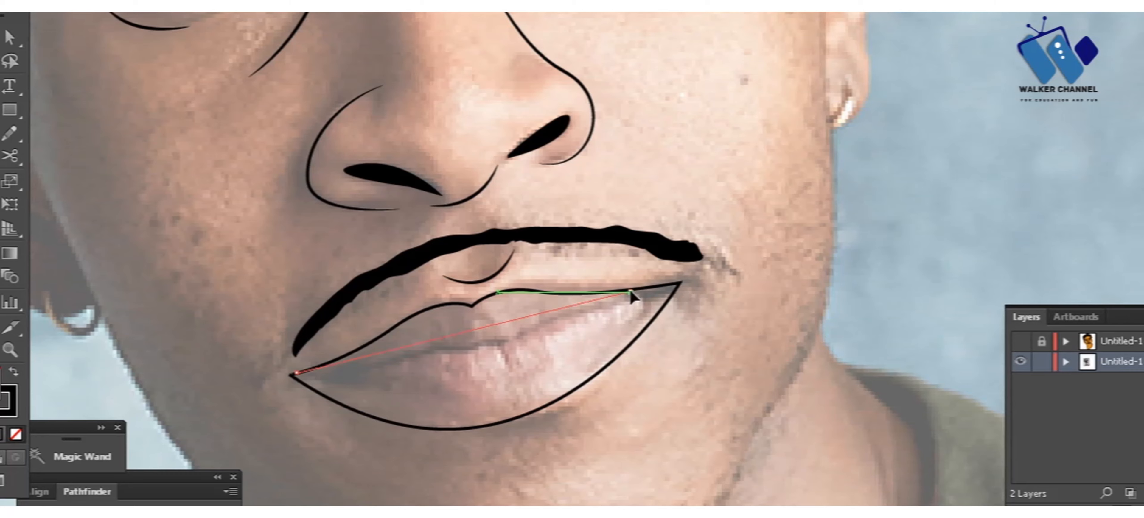
left_click_drag(631, 292, 776, 204)
left_click(631, 292)
left_click_drag(314, 368, 290, 370)
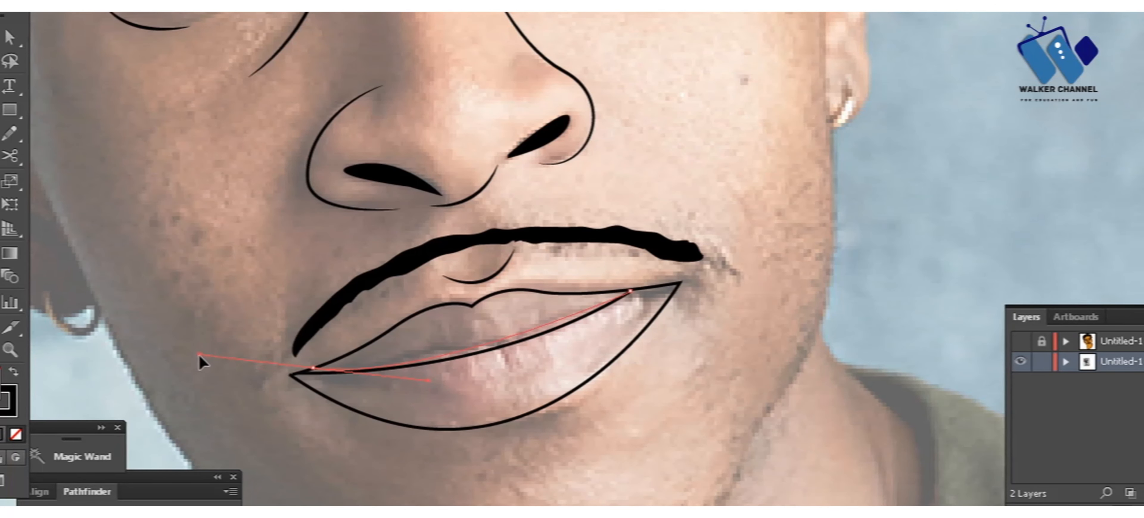
left_click_drag(199, 354, 198, 355)
left_click(313, 368)
left_click(293, 374)
key("shift+x")
key("shift+x")
key("v")
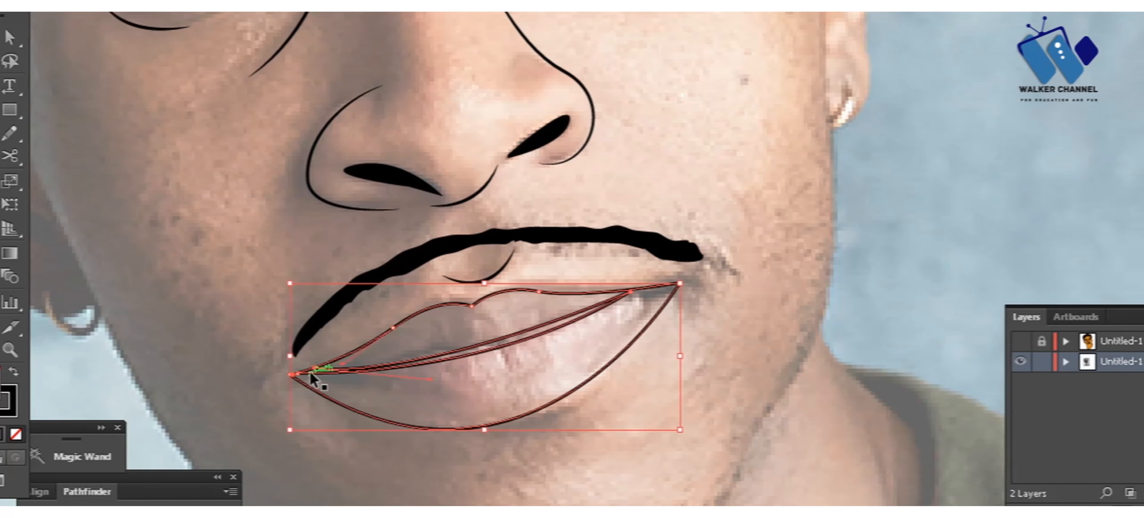
key("ctrl+shift+a")
key("a")
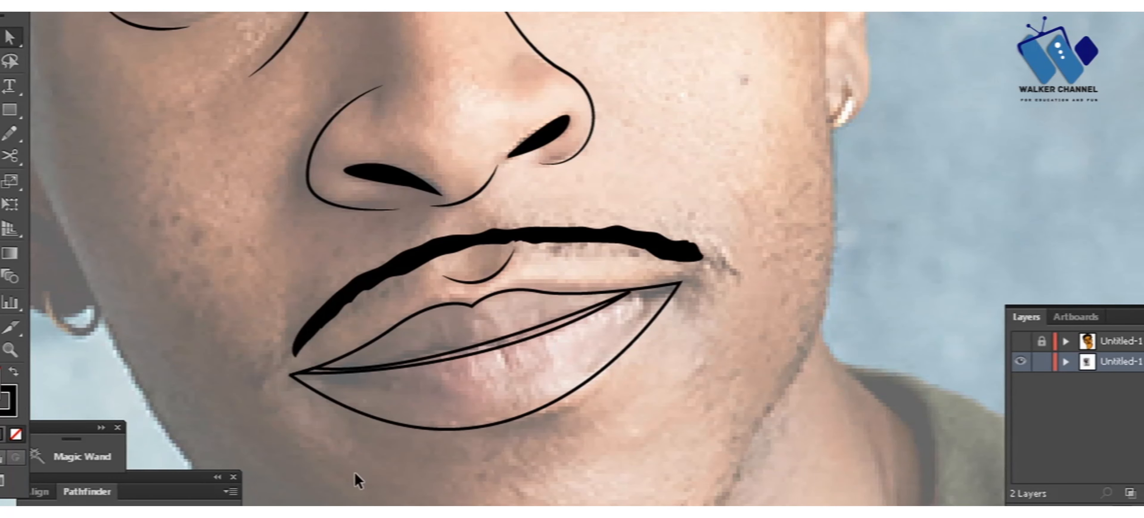
Step: Trace the jawline from the left-hand jaw around the chin and up to the right-hand cheek
key("ctrl+0")
key("p")
left_click(349, 393)
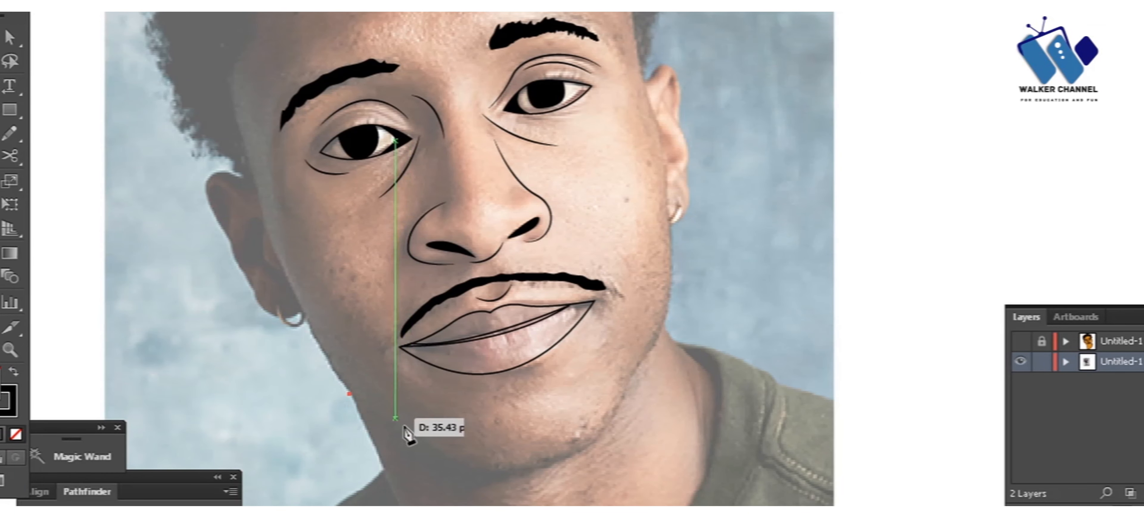
left_click_drag(451, 466, 463, 489)
key("ctrl+z")
left_click_drag(595, 440, 625, 410)
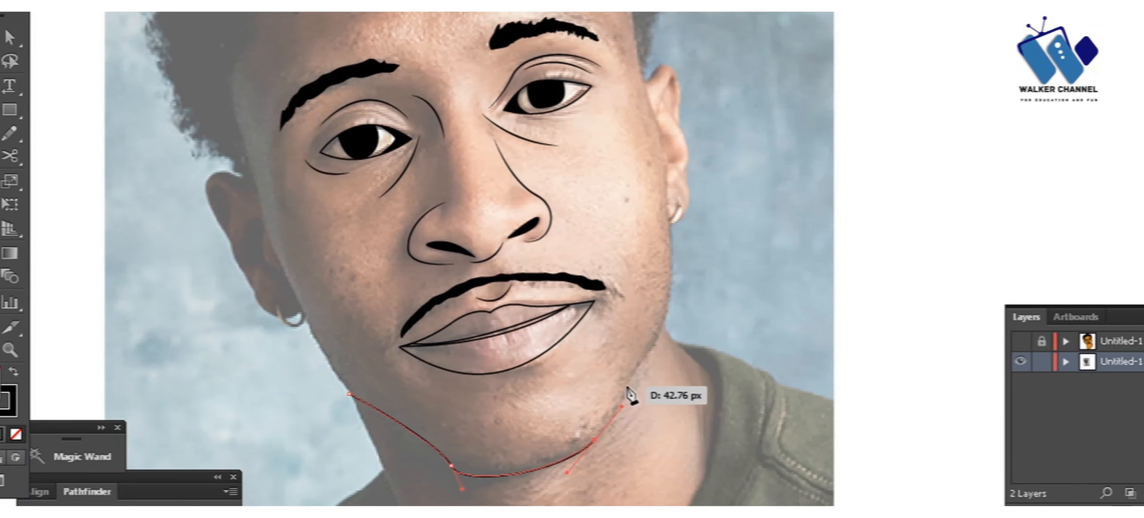
left_click_drag(659, 326, 679, 298)
Step: Continue the face outline up the right-hand cheek and around the right-hand ear to the hairline
left_click(669, 228)
left_click_drag(689, 197, 689, 161)
left_click(680, 136)
left_click_drag(677, 125, 677, 105)
left_click_drag(672, 73, 641, 50)
left_click(650, 80)
left_click(657, 53, "ctrl")
left_click(418, 432, "ctrl")
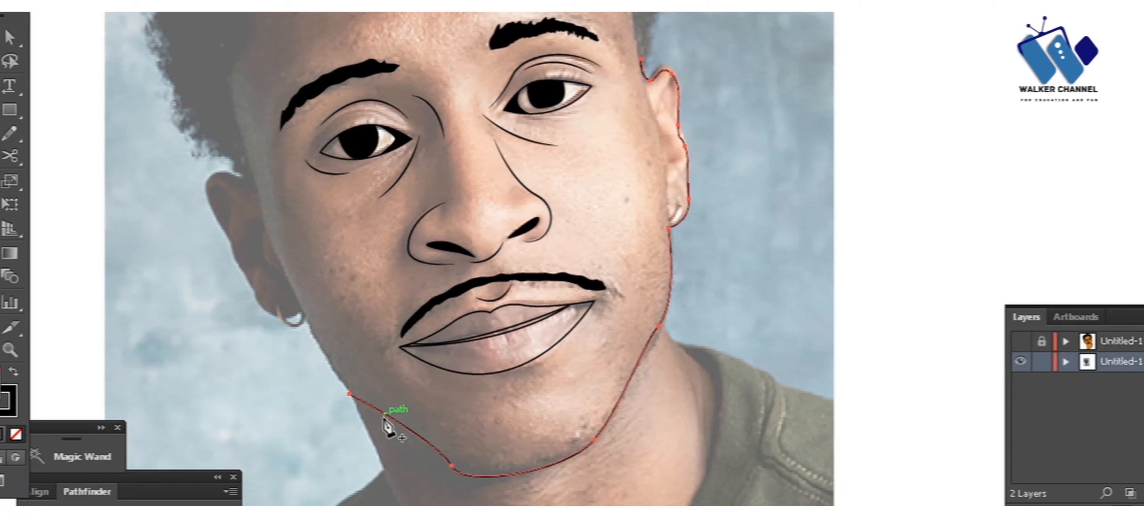
Step: Extend the face outline from its starting point at the left-hand jaw up to the left-hand earlobe
left_click(349, 393)
left_click(305, 313)
key("ctrl+z")
left_click(306, 317)
key("ctrl+z")
left_click_drag(304, 315, 233, 236)
left_click(304, 314)
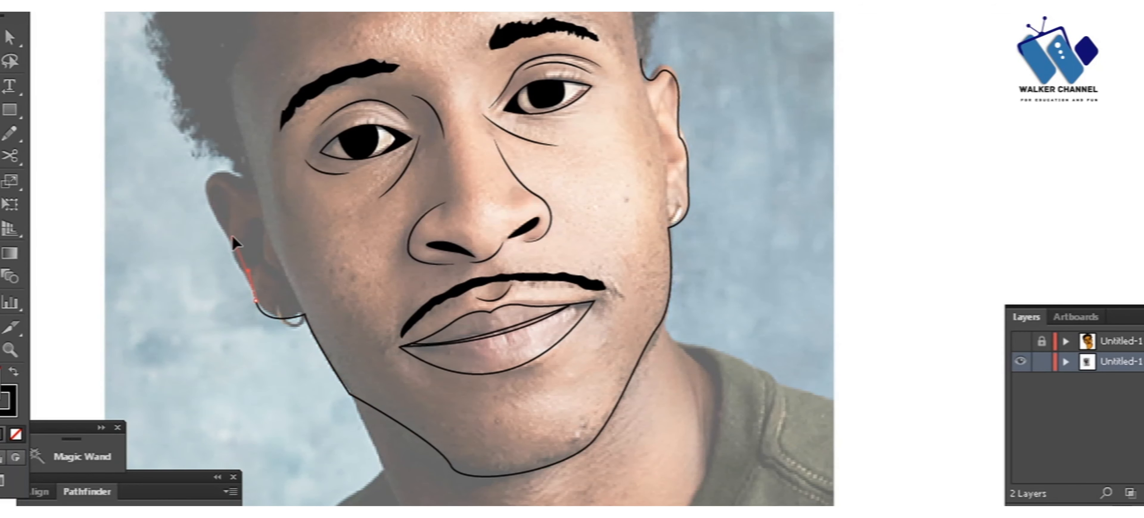
Step: Continue the outline around the left-hand ear and finish it at the hairline
key("ctrl+z")
left_click_drag(241, 273, 230, 255)
key("ctrl+z")
left_click_drag(214, 215, 276, 190)
left_click(243, 178)
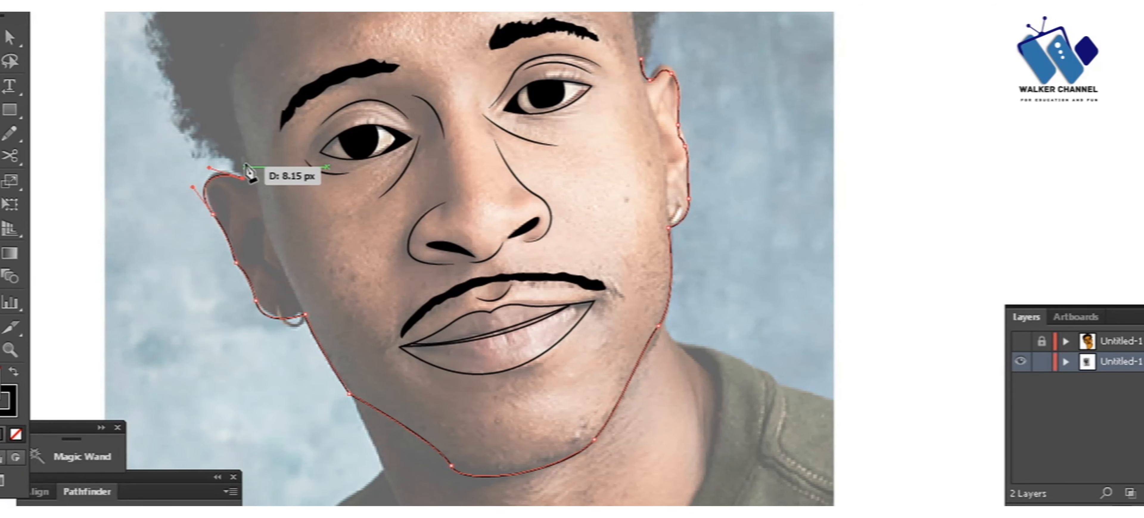
left_click(245, 165)
left_click(191, 283, "ctrl")
Step: Draw the spiky hair contour and hairline with the Pencil tool to form a solid black hair shape reaching both ears
left_click_drag(416, 210, 352, 515)
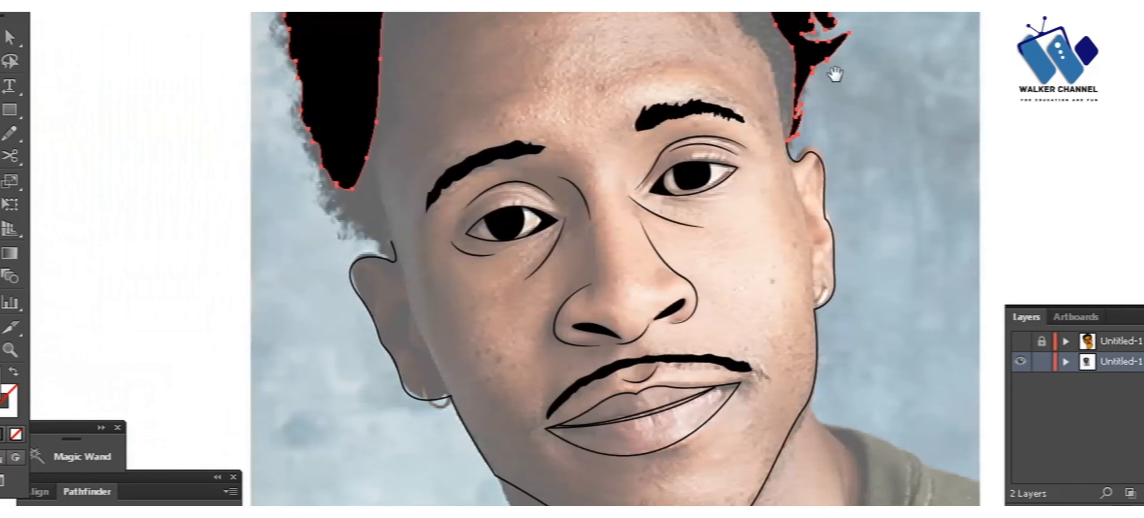
scroll(802, 231, "up", 3)
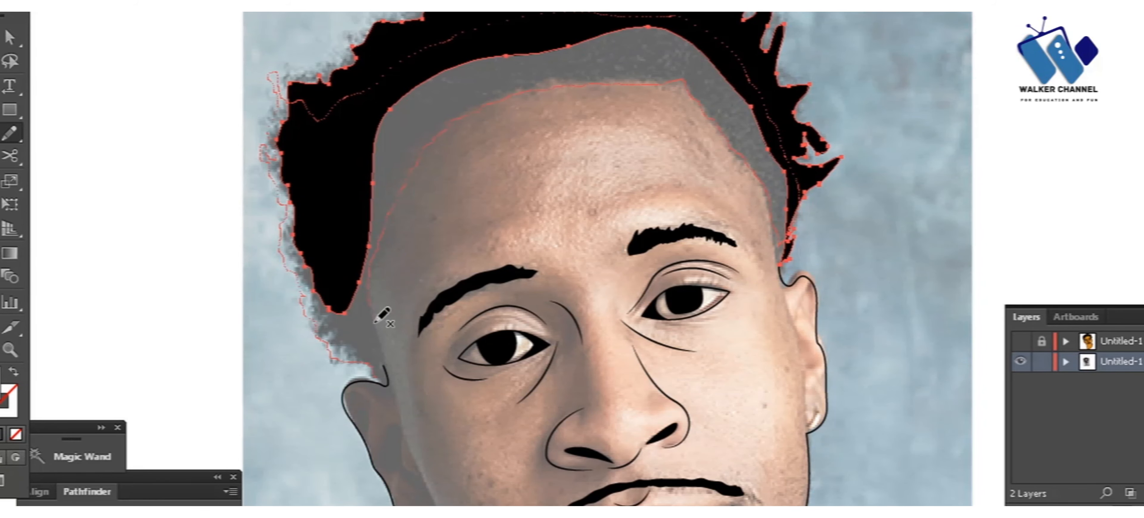
left_click_drag(384, 376, 378, 378)
key("ctrl+shift+a")
key("ctrl+minus")
key("ctrl+minus")
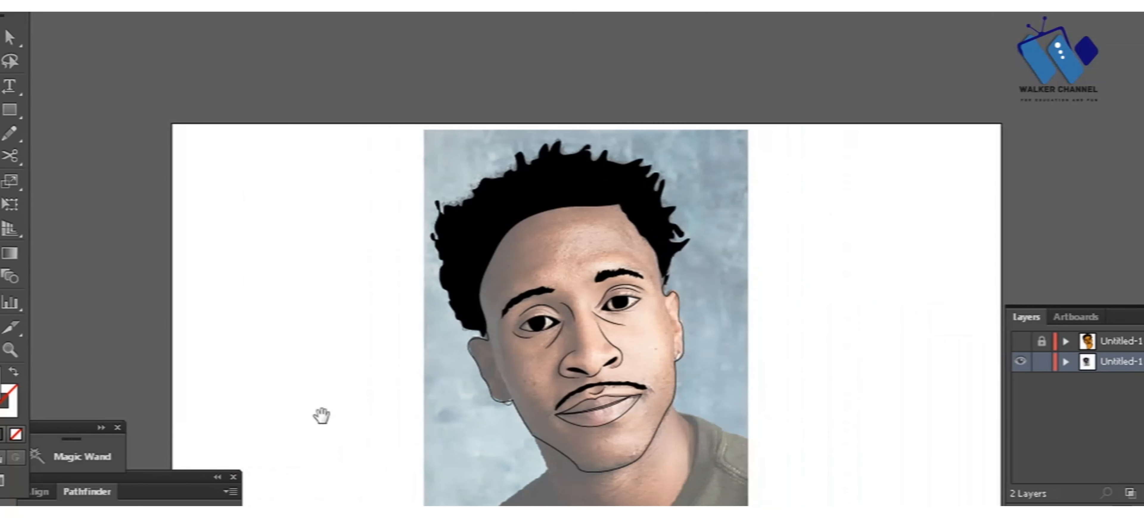
left_click(491, 489, "ctrl")
key("Delete")
scroll(533, 395, "up", 2)
left_click_drag(533, 395, 429, 255)
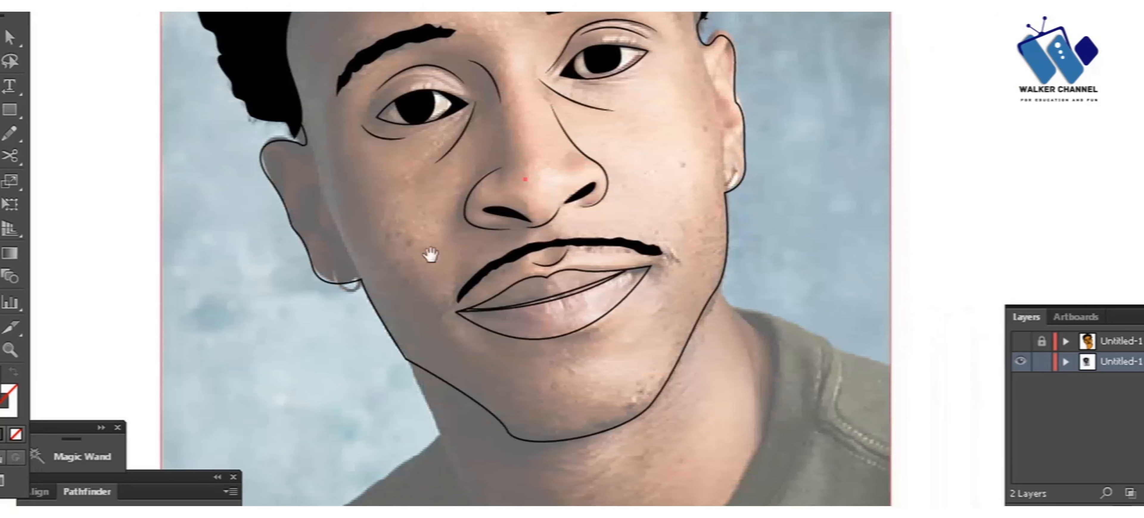
Step: Delete the left-hand jaw segment of the face outline between the earlobe and the chin
left_click(406, 359)
left_click(414, 364)
key("Delete")
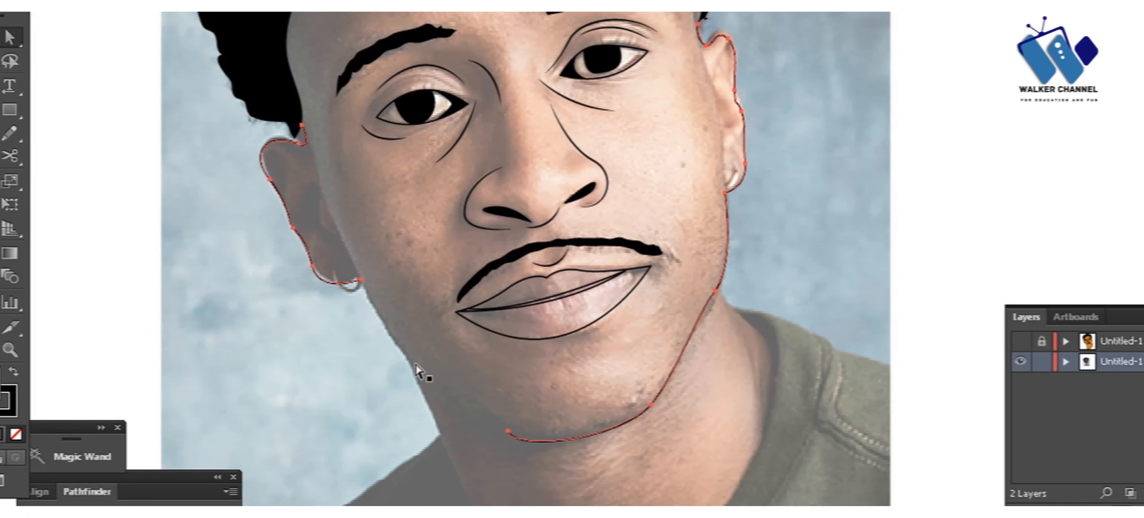
Step: Draw the neck outline from the left-hand earlobe down the neck, around the collar and up to the right-hand jaw
left_click(361, 276)
left_click(439, 434)
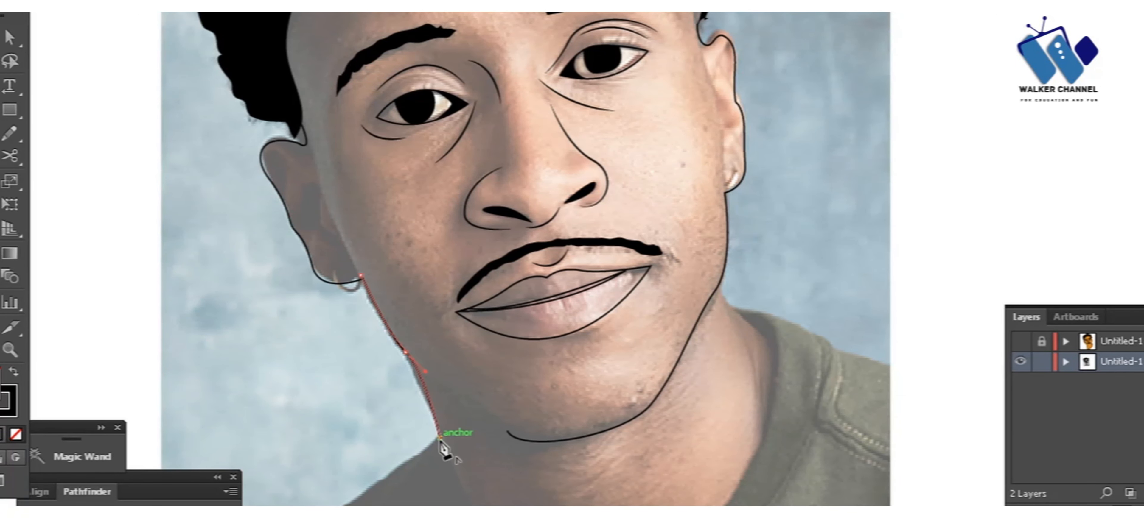
key("ctrl+minus")
left_click(514, 453)
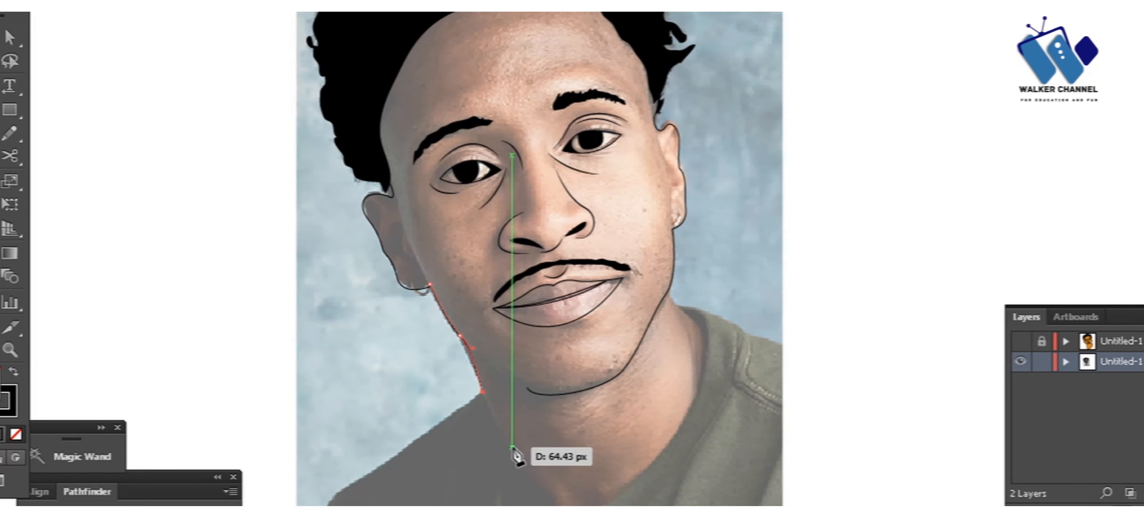
left_click_drag(507, 443, 505, 460)
left_click(693, 444)
mouse_move(707, 321)
left_mouse_down()
mouse_move(700, 293)
mouse_move(668, 270)
left_mouse_up()
Step: Remove the reference photo to preview the line art, and restore the photo
key("v")
left_click(740, 263)
key("Delete")
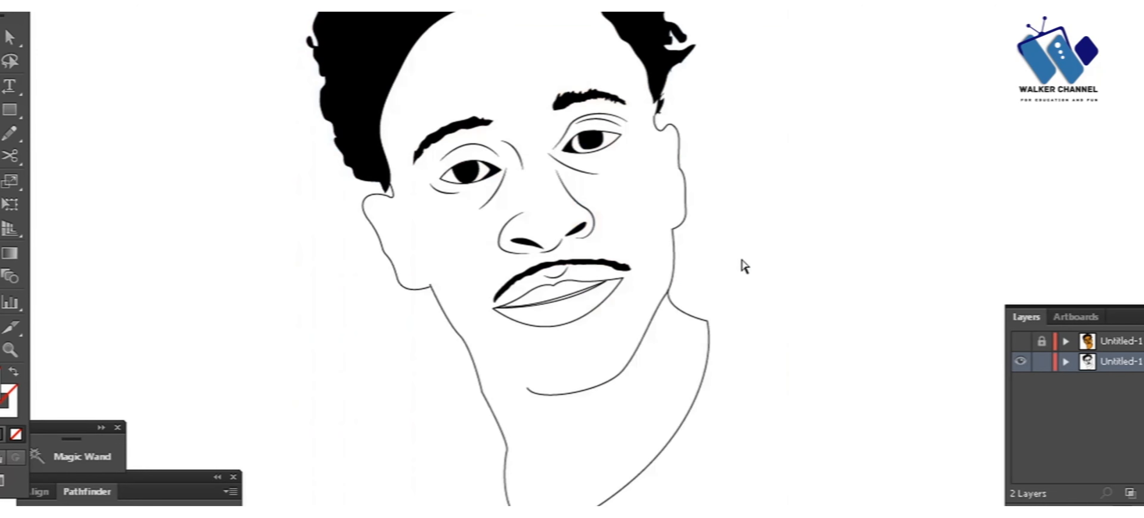
key("ctrl+z")
key("ctrl+shift+z")
key("ctrl+z")
key("a")
left_click(648, 333)
key("v")
left_click(214, 133)
key("j")
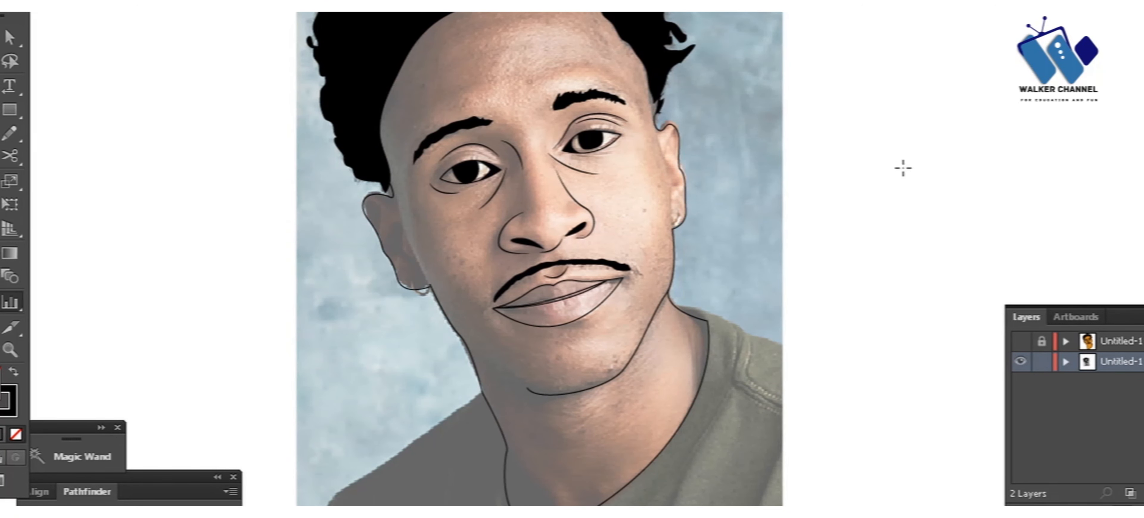
left_click_drag(835, 72, 848, 132)
left_click(739, 189)
key("Delete")
key("ctrl+z")
Step: Refine the hair tip where it meets the outline above the right-hand ear
key("ctrl+equal")
key("ctrl+equal")
key("ctrl+equal")
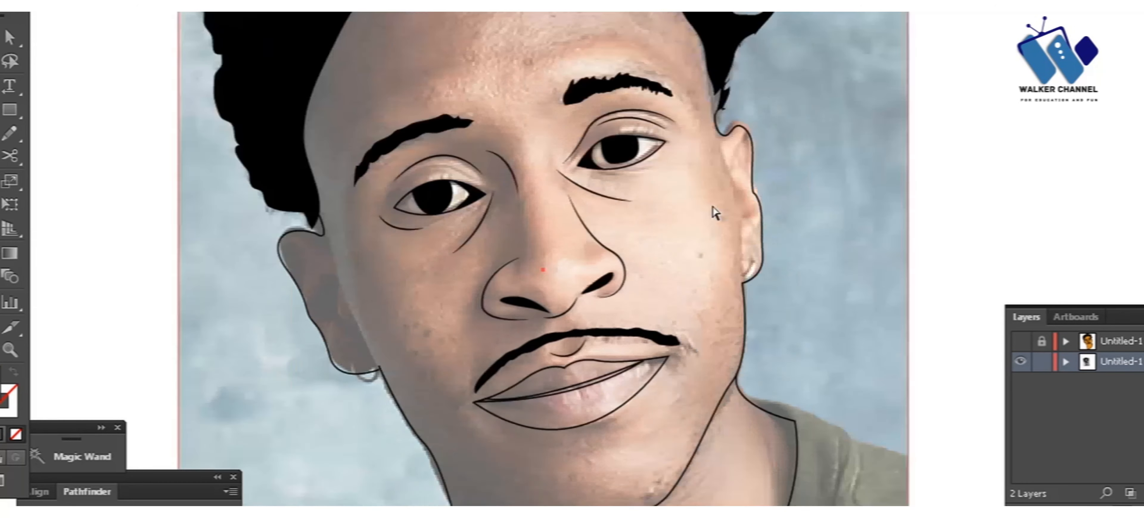
left_click_drag(889, 88, 561, 352)
key("a")
left_click(625, 228)
left_click_drag(611, 213, 607, 203)
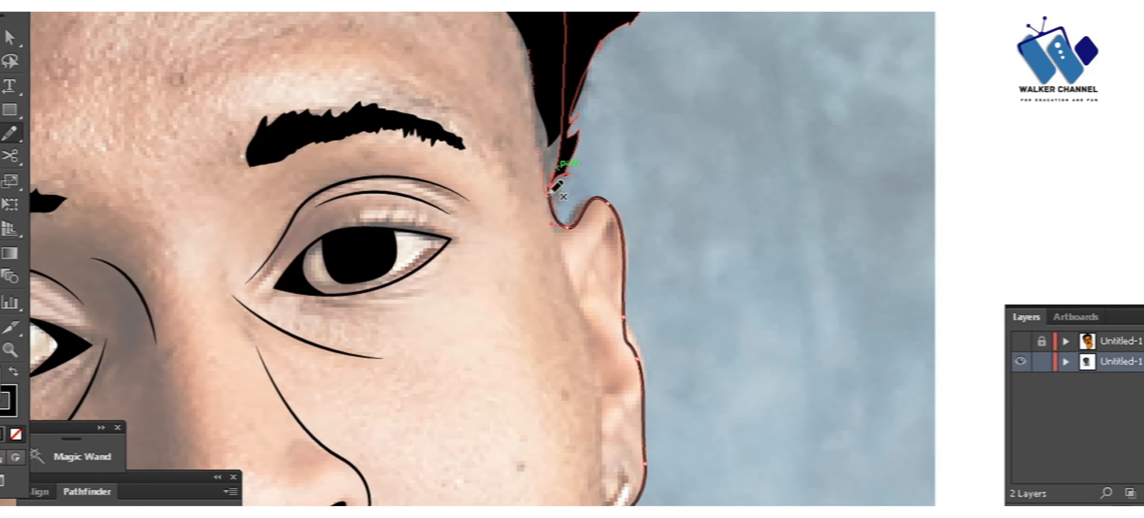
left_click_drag(601, 90, 561, 38)
key("shift+x")
key("v")
left_click(1021, 106)
Step: Draw an arched curve for the upper inner fold of the right-hand ear
key("p")
left_click_drag(944, 111, 973, 28)
left_click_drag(569, 332, 568, 332)
key("shift+x")
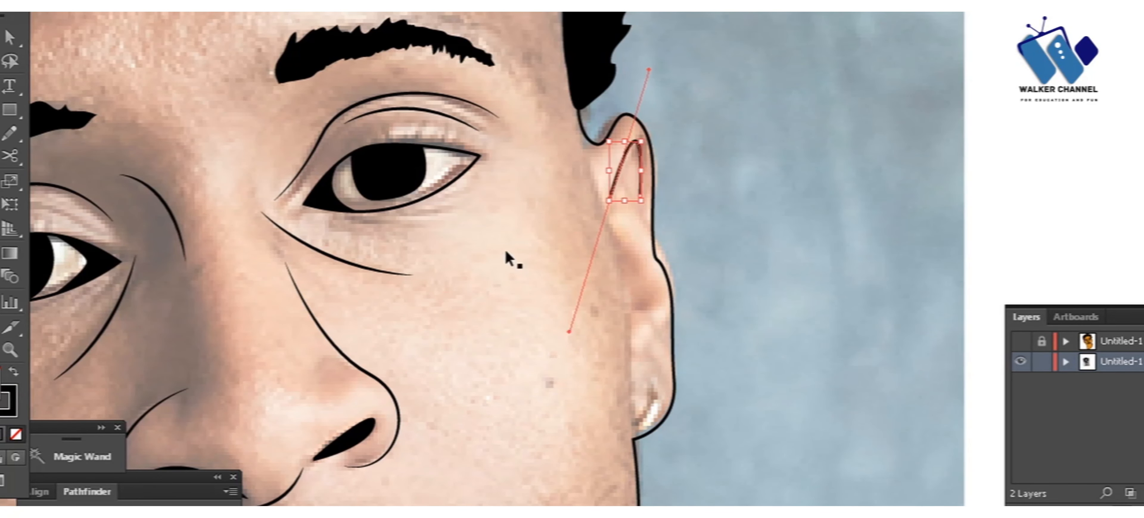
key("v")
Step: Draw the curved inner line in the middle of the right-hand ear and match its stroke to the ear outline
key("p")
left_click(614, 230)
left_click_drag(630, 308, 571, 286)
key("i")
left_click(656, 243)
key("v")
left_click(551, 222)
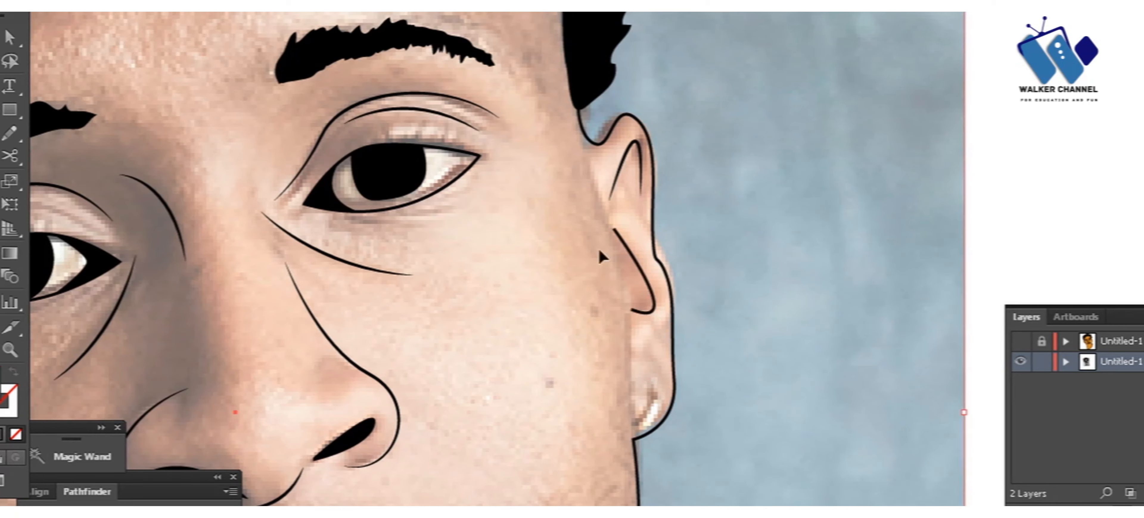
Step: Apply a tapered width profile to the middle inner-ear line and draw a curve inside the right-hand earlobe
left_click(640, 268)
left_click(302, 5)
left_click(267, 49)
left_click(799, 125)
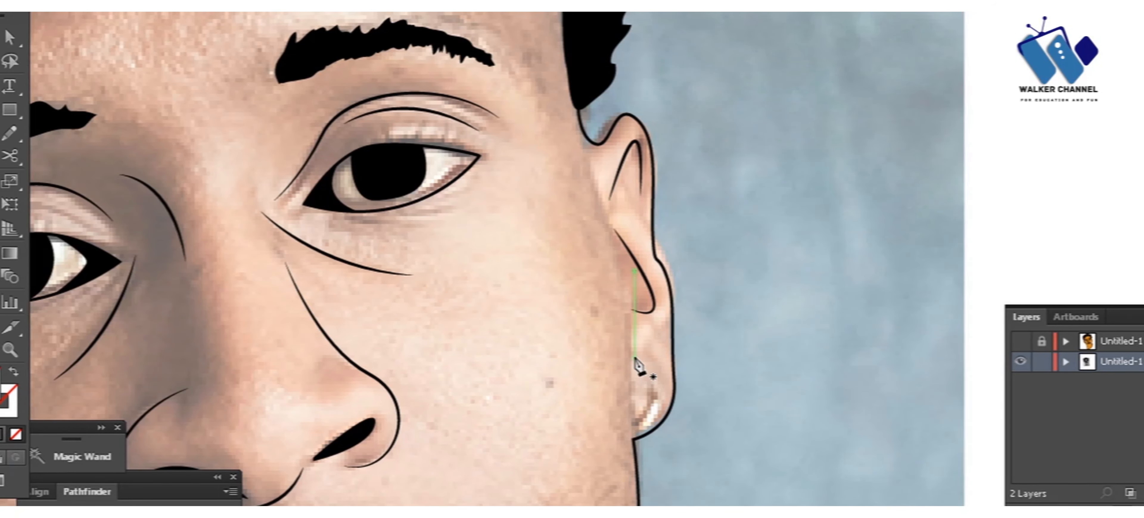
left_click_drag(661, 380, 674, 396)
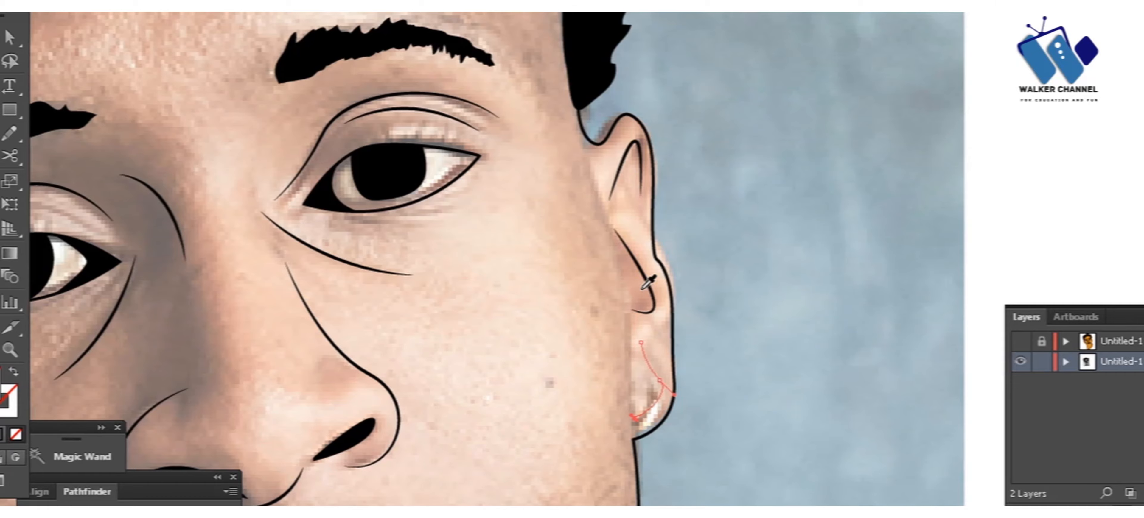
Step: Draw the upper inner fold of the left-hand ear and give the curve a tapered width profile
key("ctrl+minus")
key("ctrl+minus")
key("ctrl+minus")
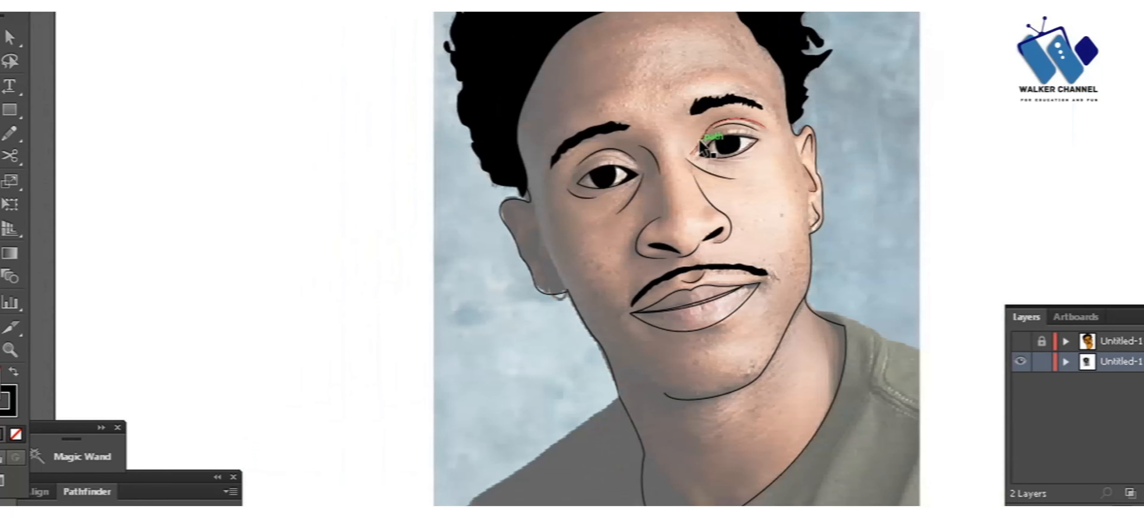
key("ctrl+plus")
key("ctrl+plus")
left_click(476, 291)
left_click_drag(423, 281, 424, 318)
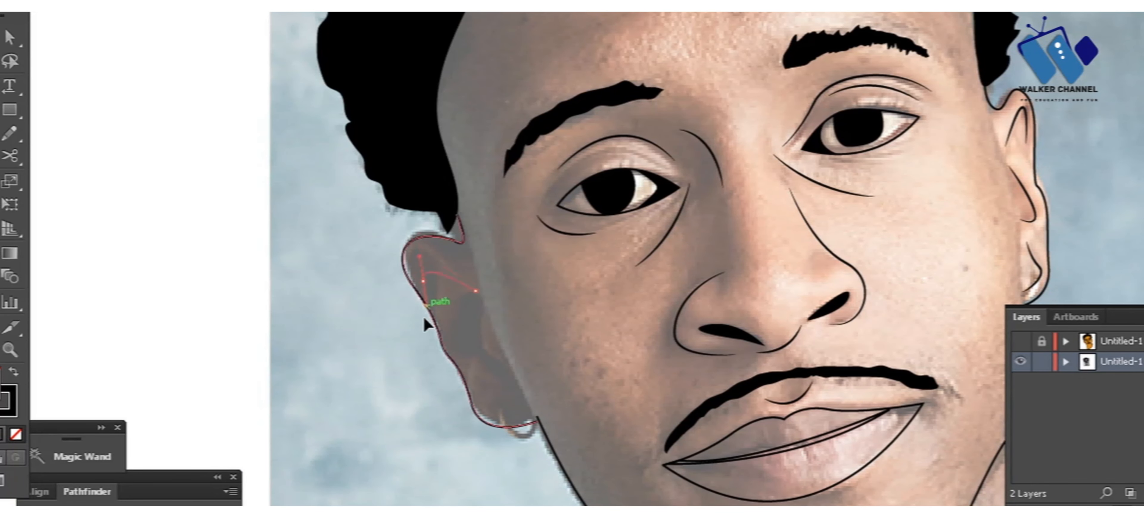
left_click(456, 276)
left_click(303, 5)
left_click(297, 29)
left_click(356, 322)
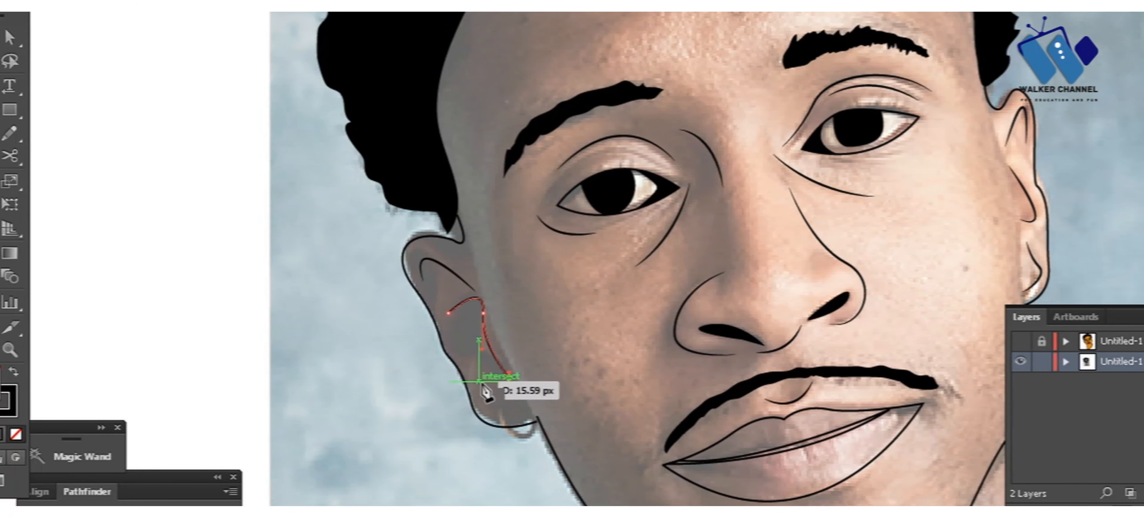
Step: Finish the middle inner curve of the left-hand ear with a tapered width profile
left_click(303, 6)
left_click(296, 30)
left_click(148, 183)
Step: Draw a short curve above the left-hand earlobe and give it a tapered width profile
key("ctrl+minus")
key("ctrl+minus")
left_click_drag(406, 242, 199, 164)
key("ctrl+plus")
key("ctrl+plus")
key("p")
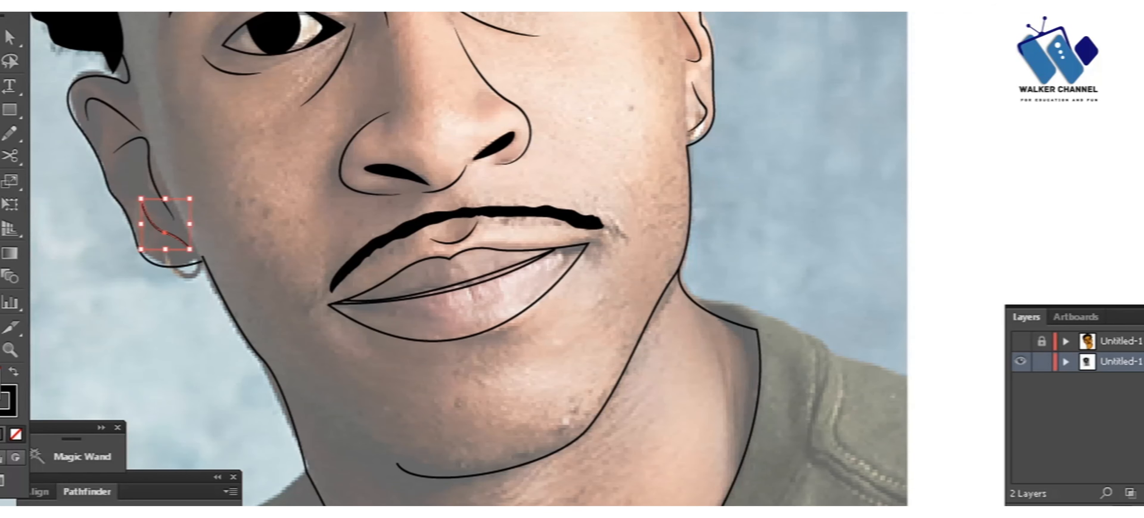
left_click(303, 5)
left_click(297, 29)
left_click(289, 121)
Step: Unlock all objects and delete the reference photo
key("ctrl+0")
key("ctrl+alt+2")
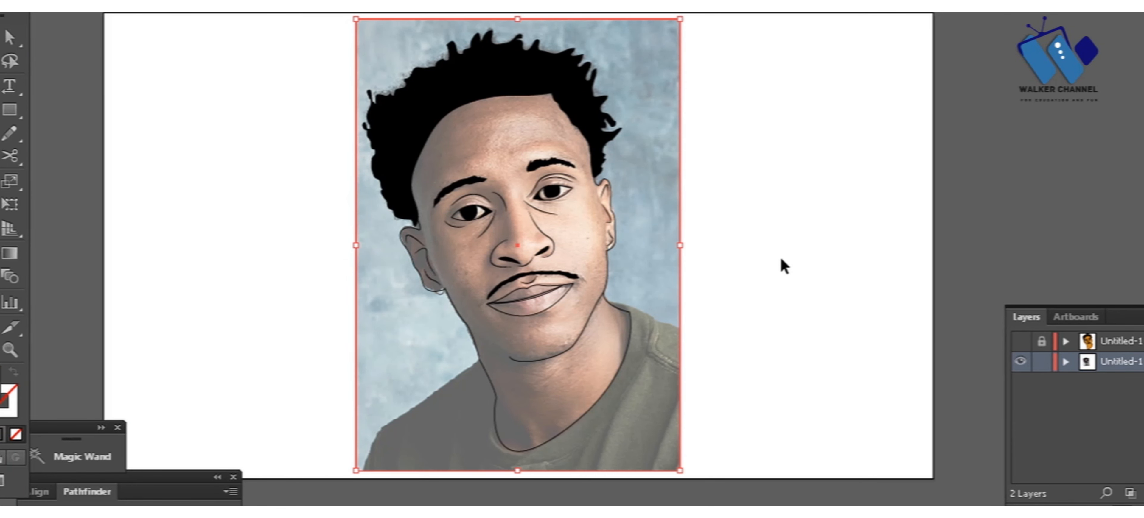
key("Delete")
Step: Unlock the hidden upper layer and delete it, keeping only the line art layer
key("ctrl+a")
left_click(1106, 343)
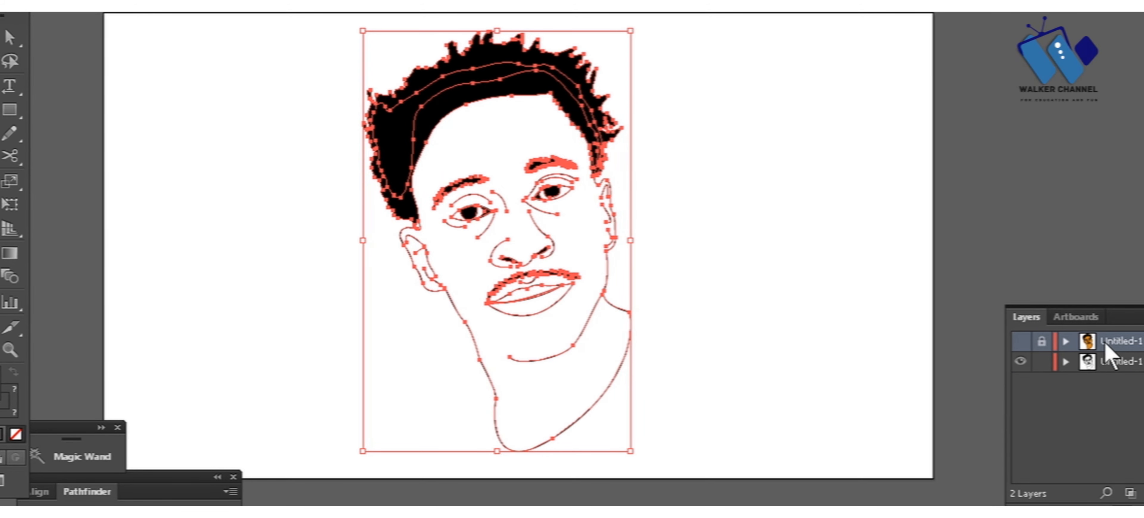
key("Delete")
key("ctrl+z")
left_click(1042, 341)
left_click(1141, 494)
key("Return")
key("ctrl+z")
left_click(1104, 345)
left_click(857, 273)
Step: Check and tidy the joints where the neck outline meets the left-hand earlobe and the right-hand jaw
key("ctrl+a")
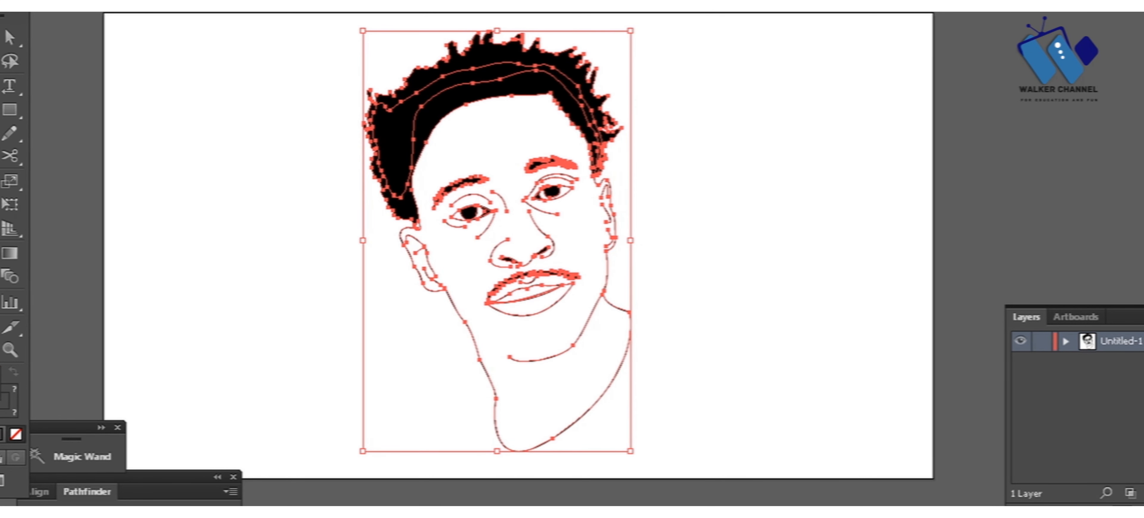
left_click(69, 6)
left_click(136, 114)
left_click(36, 515)
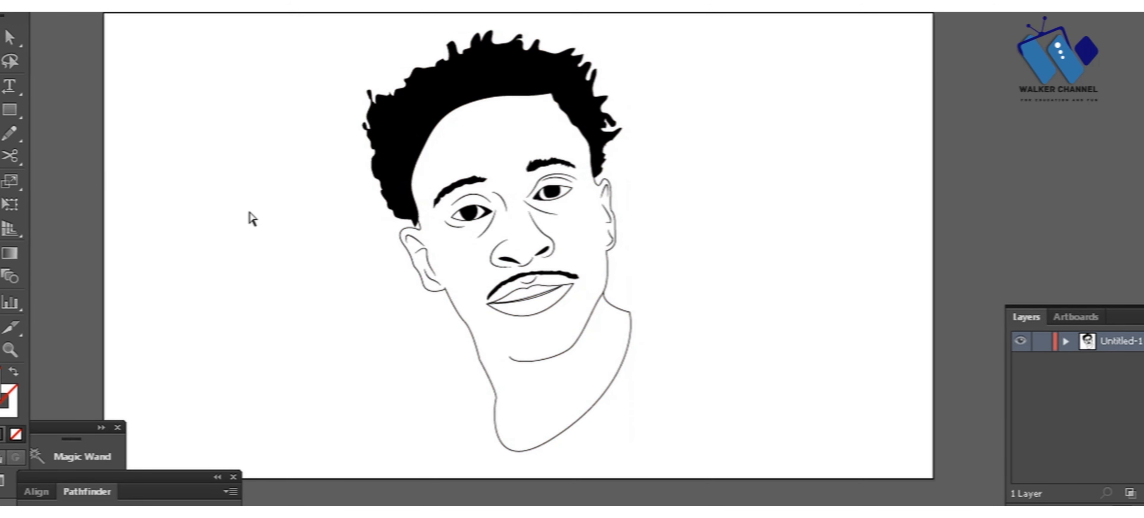
scroll(296, 278, "up", 5)
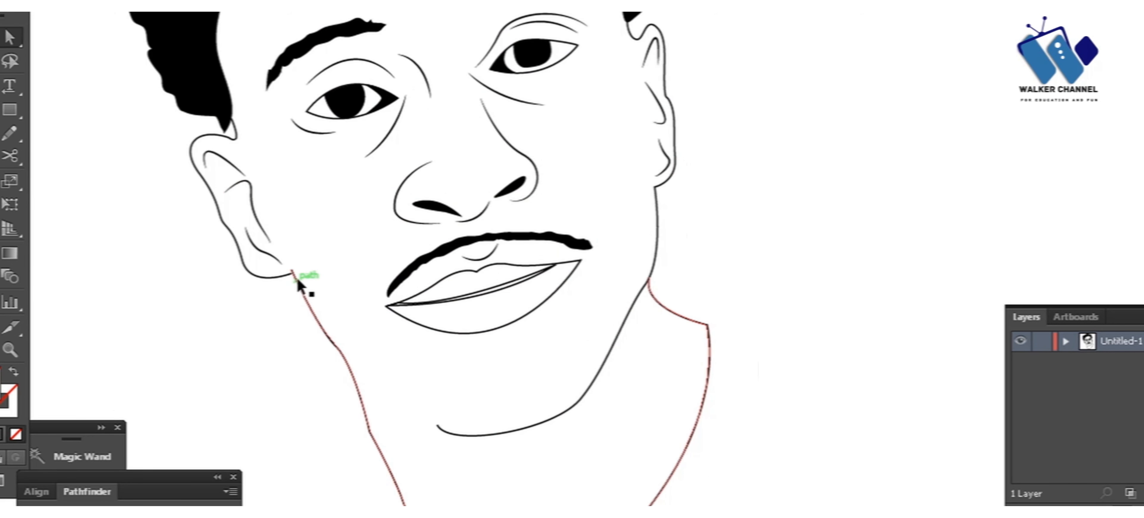
scroll(381, 270, "down", 5)
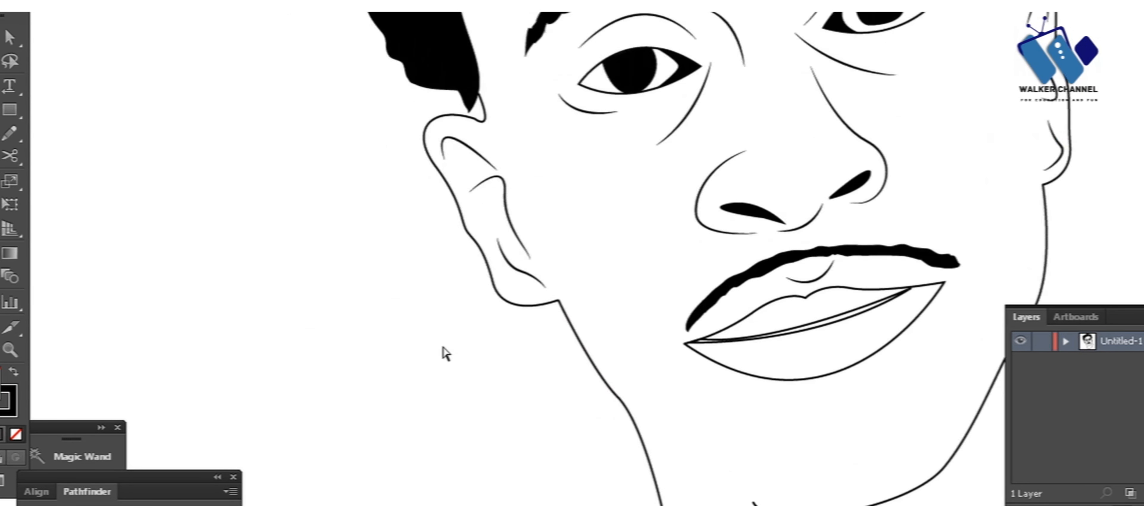
scroll(424, 325, "up", 8)
left_click_drag(371, 210, 357, 197)
left_click_drag(460, 131, 334, 8)
scroll(335, 265, "down", 5)
scroll(486, 294, "down", 8)
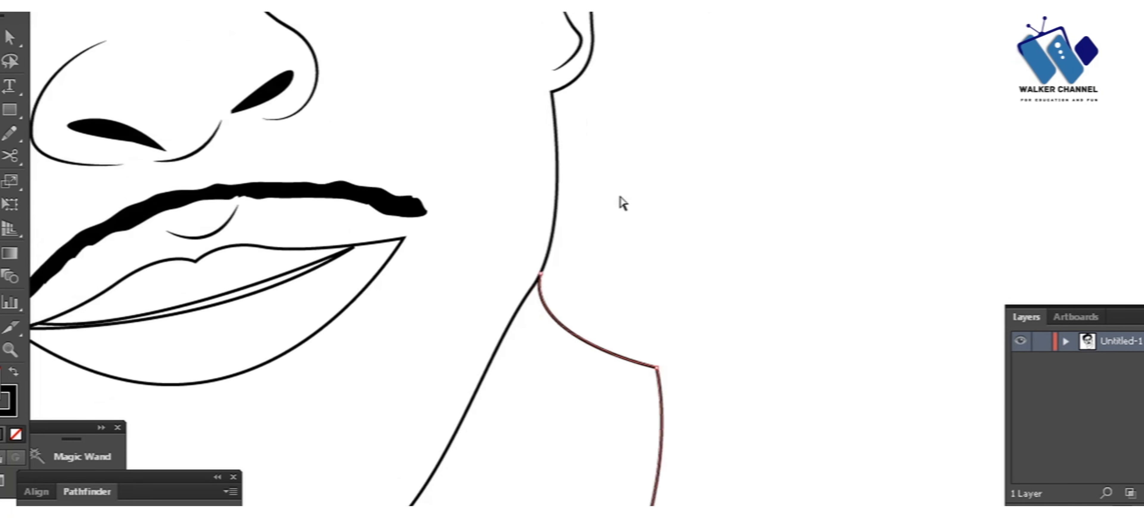
Step: Expand all the line art with both Fill and Stroke enabled
key("ctrl+a")
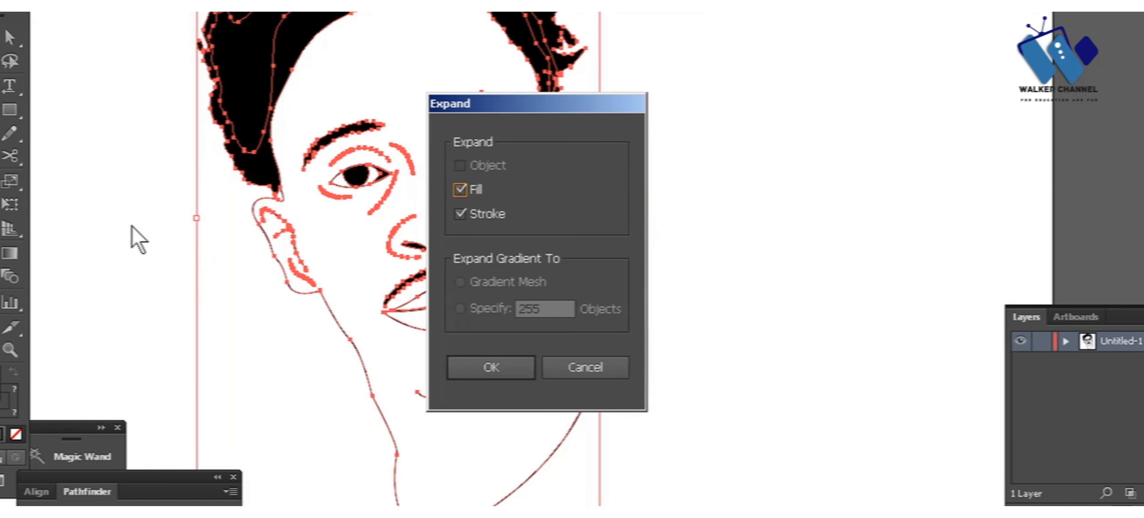
key("Return")
left_click(164, 349)
Step: Draw a rectangle around the whole portrait, fill it with orange-brown and send it to the back
key("ctrl+0")
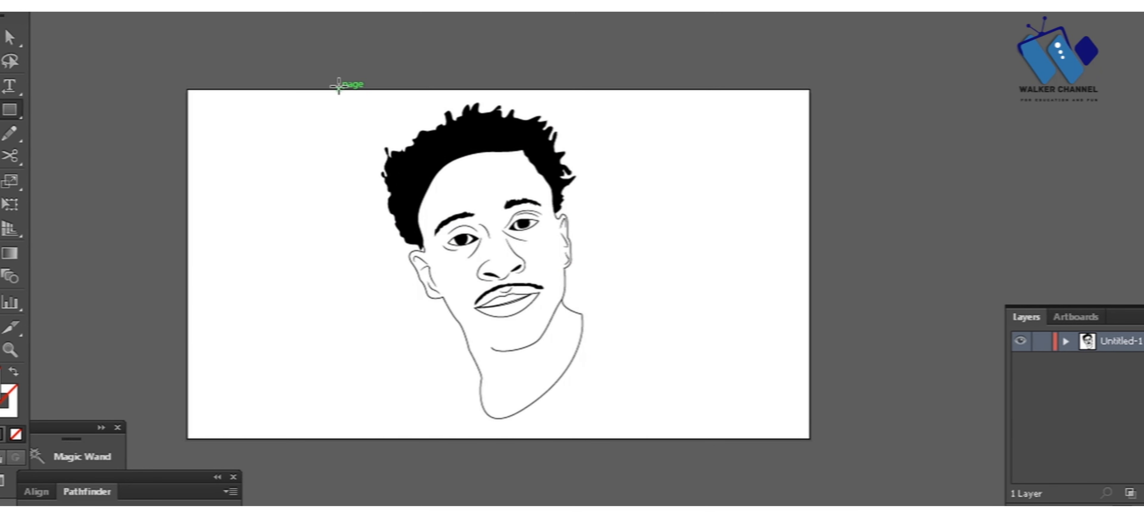
left_click_drag(339, 89, 640, 429)
key("v")
double_click(1, 379)
left_click(500, 220)
key("Return")
key("ctrl+shift+[")
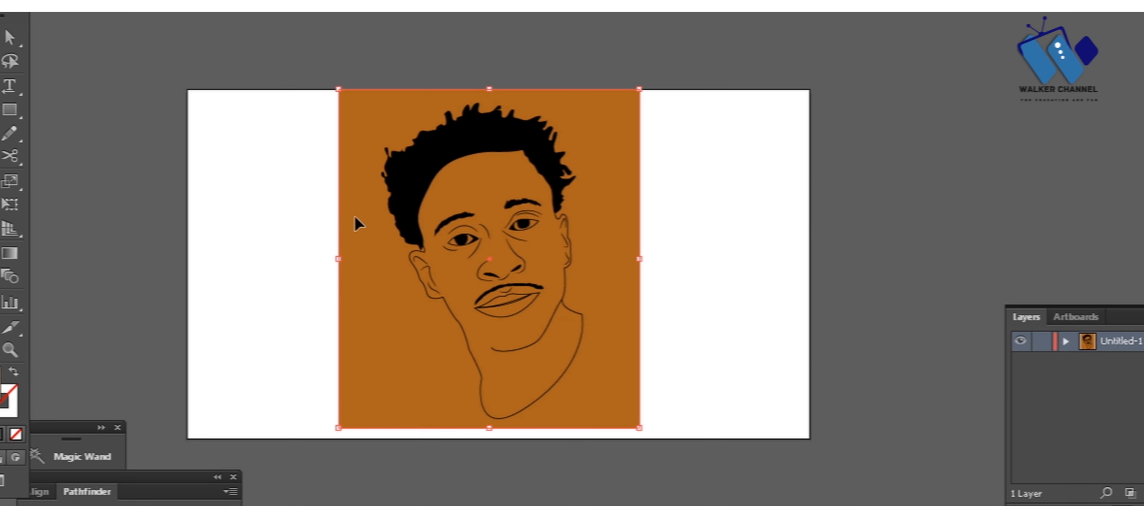
Step: Change the rectangle's fill to a lighter tan skin tone
double_click(1, 379)
left_click_drag(444, 235, 423, 210)
key("Return")
Step: Divide the tan rectangle along the line art to remove the colour outside the portrait, and nudge the portrait to the right
key("ctrl+a")
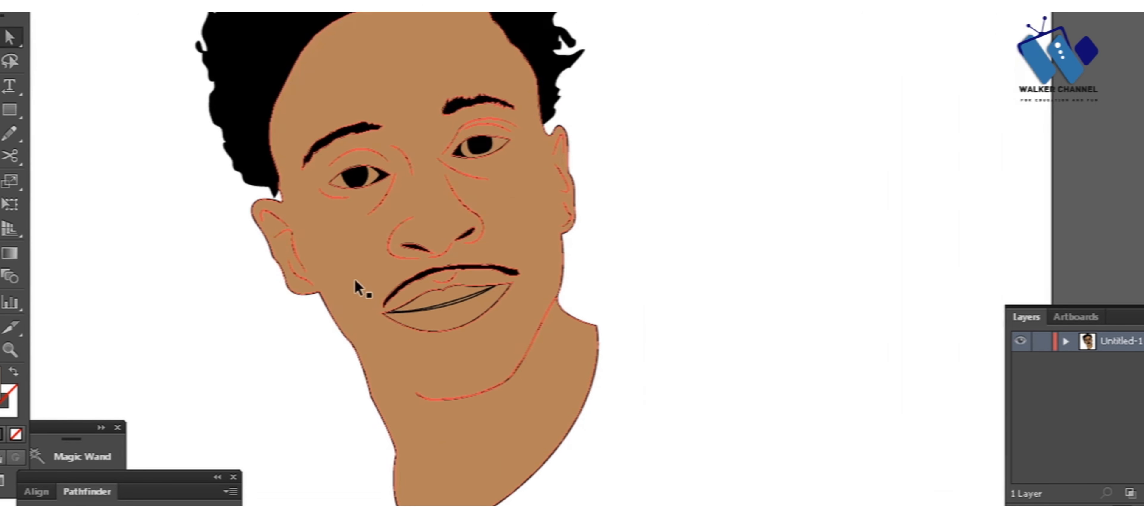
scroll(657, 230, "down", 2)
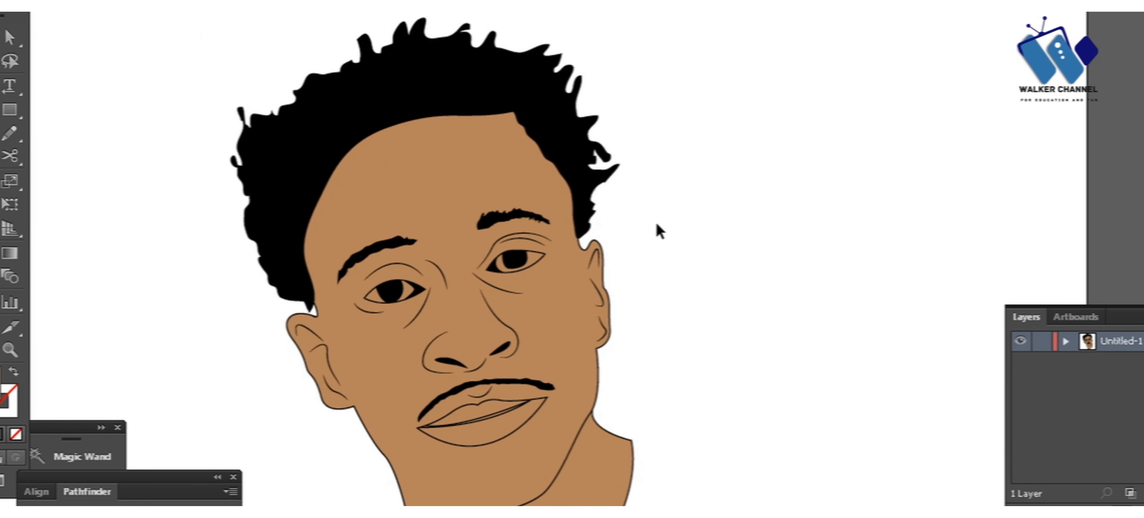
key("ctrl+a")
key("shift+Right")
key("shift+Right")
left_click(780, 214)
Step: Fill the whites of both eyes with white
key("ctrl+plus")
key("ctrl+plus")
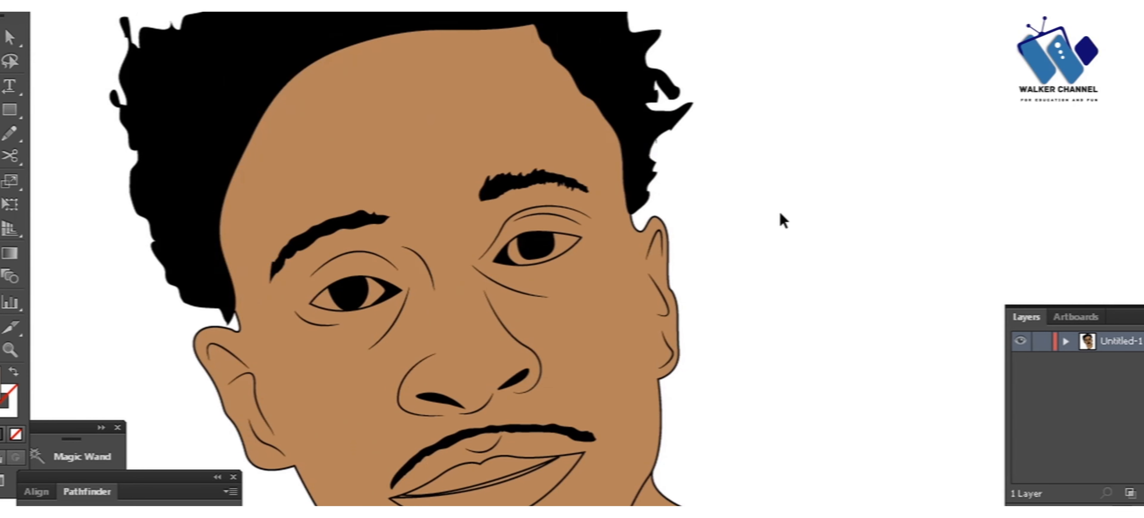
left_click_drag(692, 236, 715, 237)
left_click(589, 251)
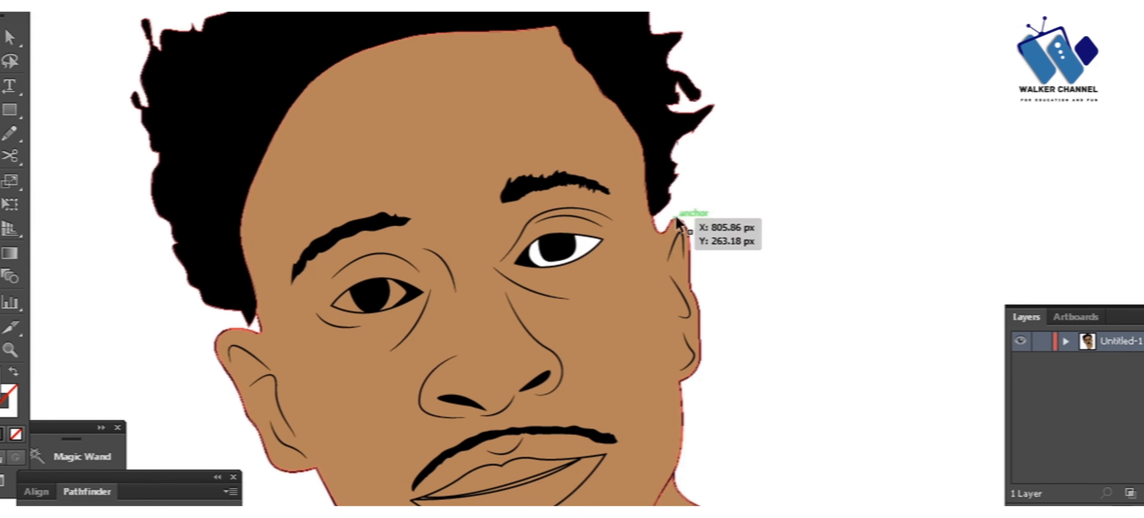
left_click(713, 207)
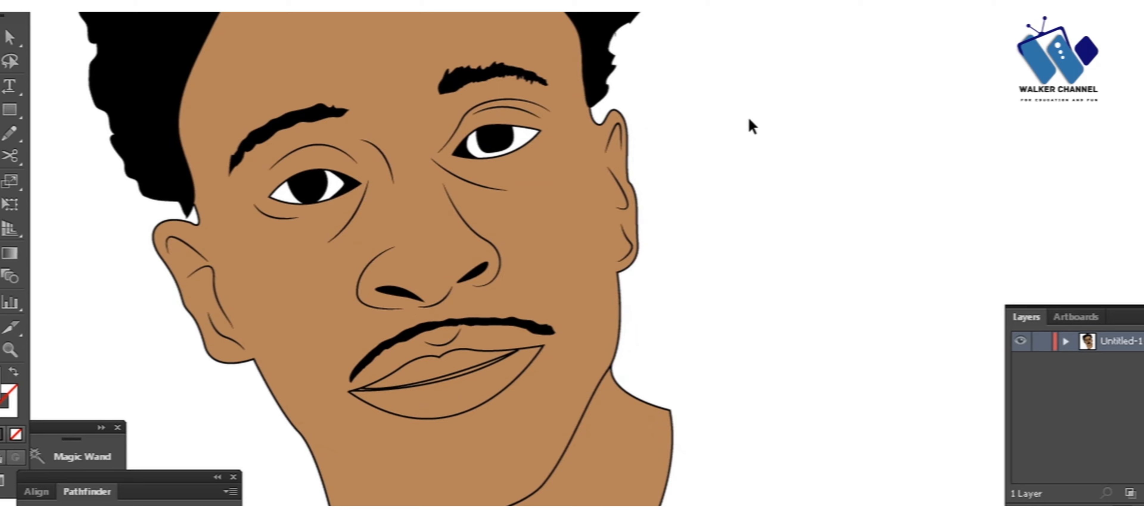
Step: Select the entire portrait and ungroup its shapes
key("ctrl+0")
double_click(485, 254)
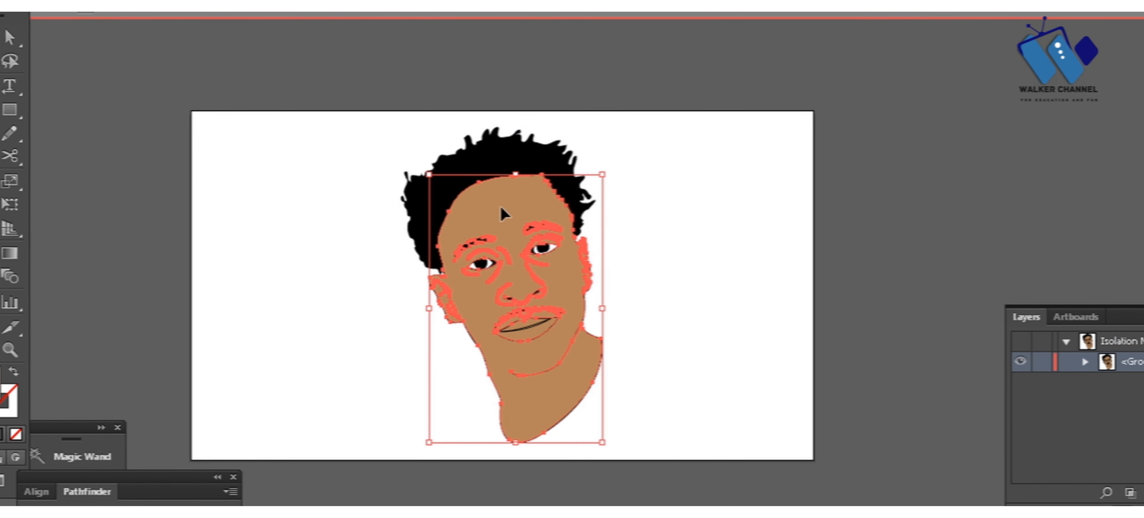
left_click_drag(640, 128, 353, 416)
key("ctrl+shift+g")
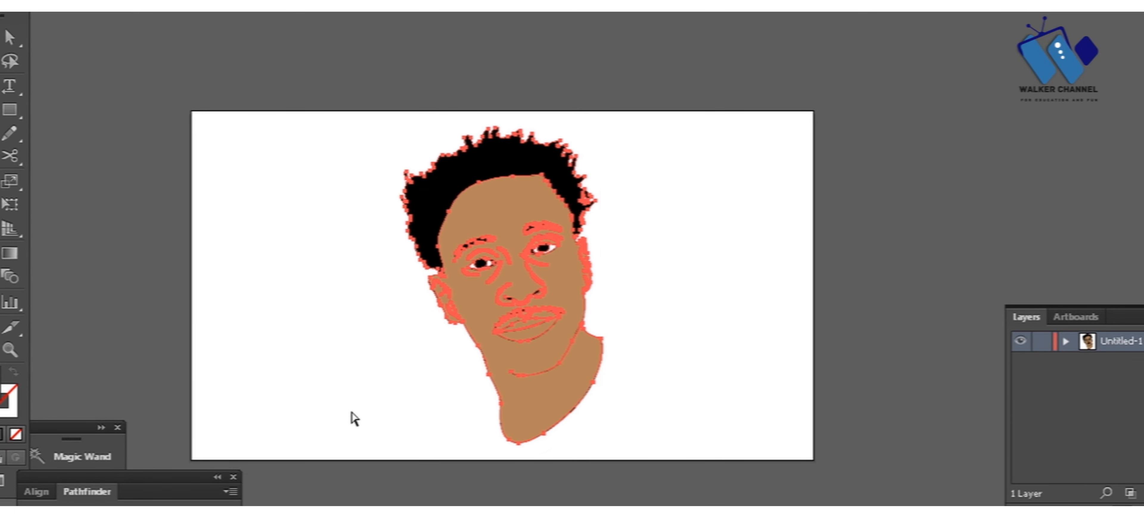
left_click(352, 415)
Step: Delete the combined hair and outline shape to check it, and undo the deletion
left_click(409, 217)
key("Delete")
key("ctrl+z")
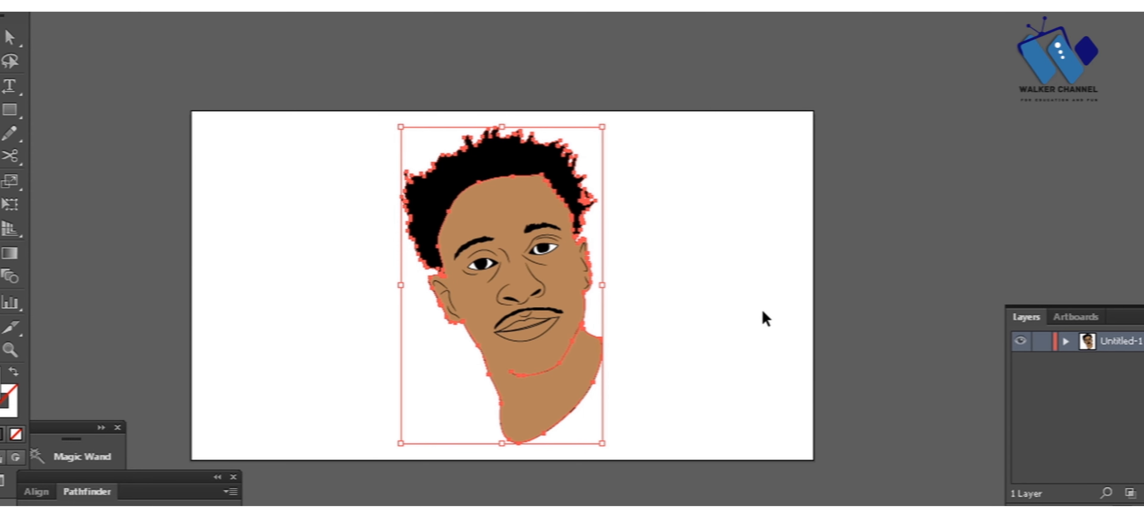
key("Delete")
key("ctrl+z")
Step: Add a new layer above the portrait layer
key("ctrl+l")
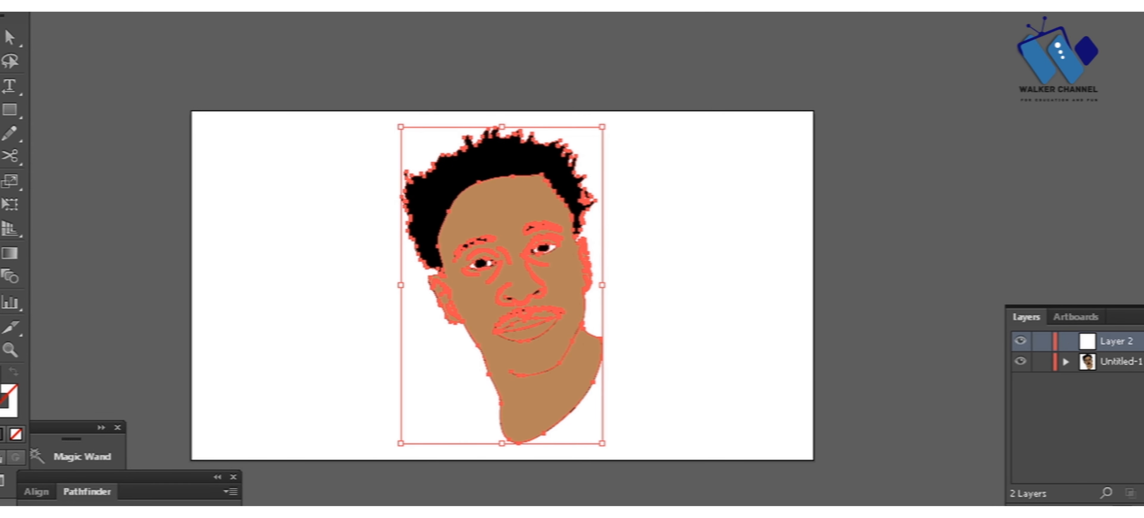